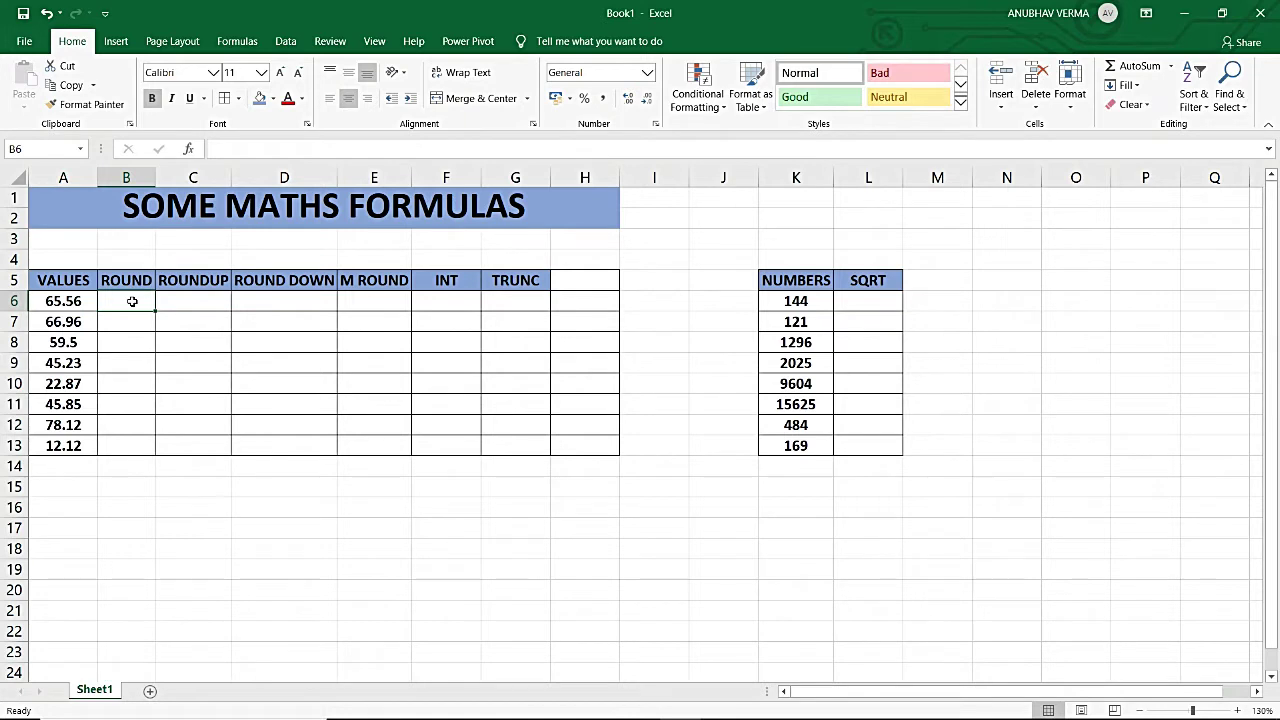
Enter =ROUND(A6,1) in B6 to round the first value to one decimal
type("=RO")
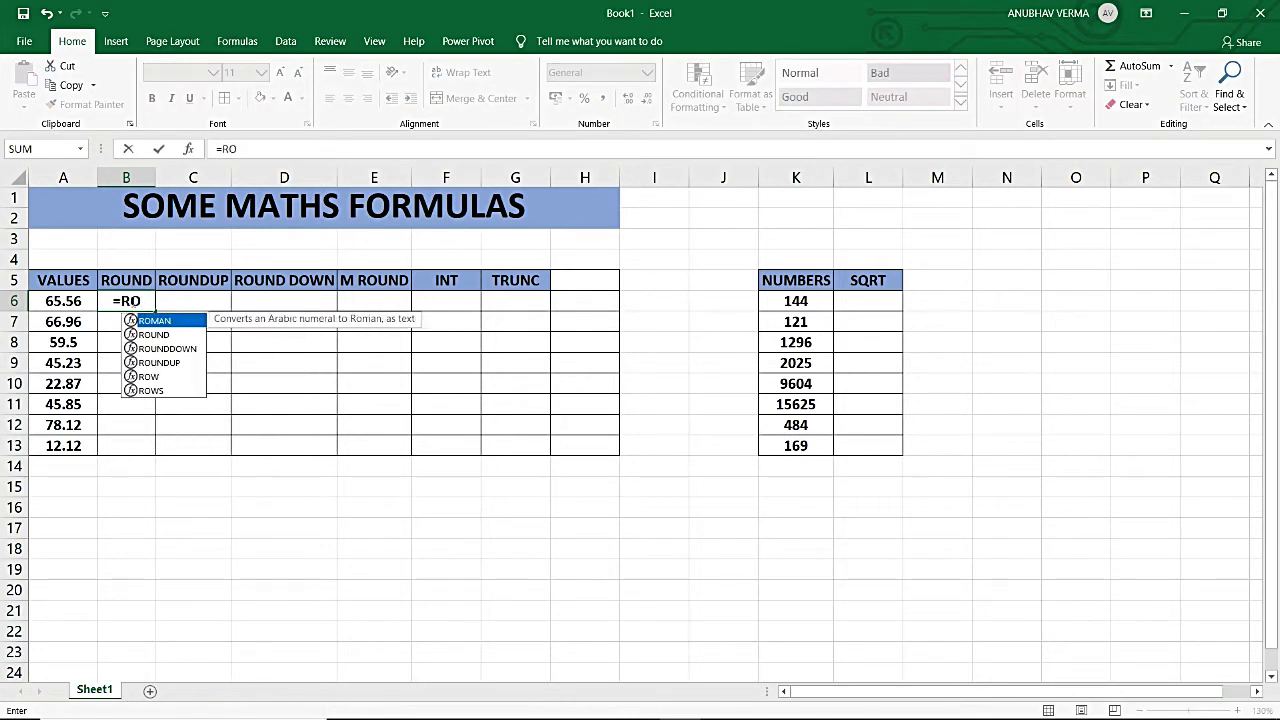
type("UND")
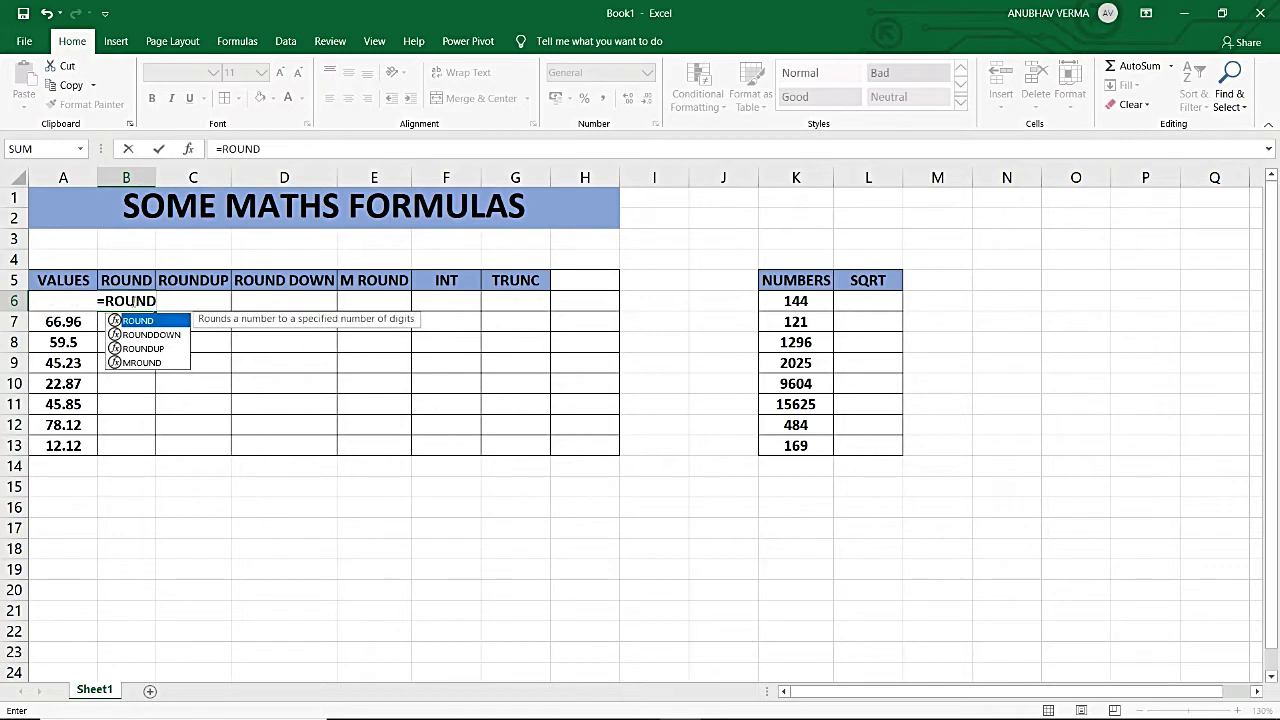
type("(")
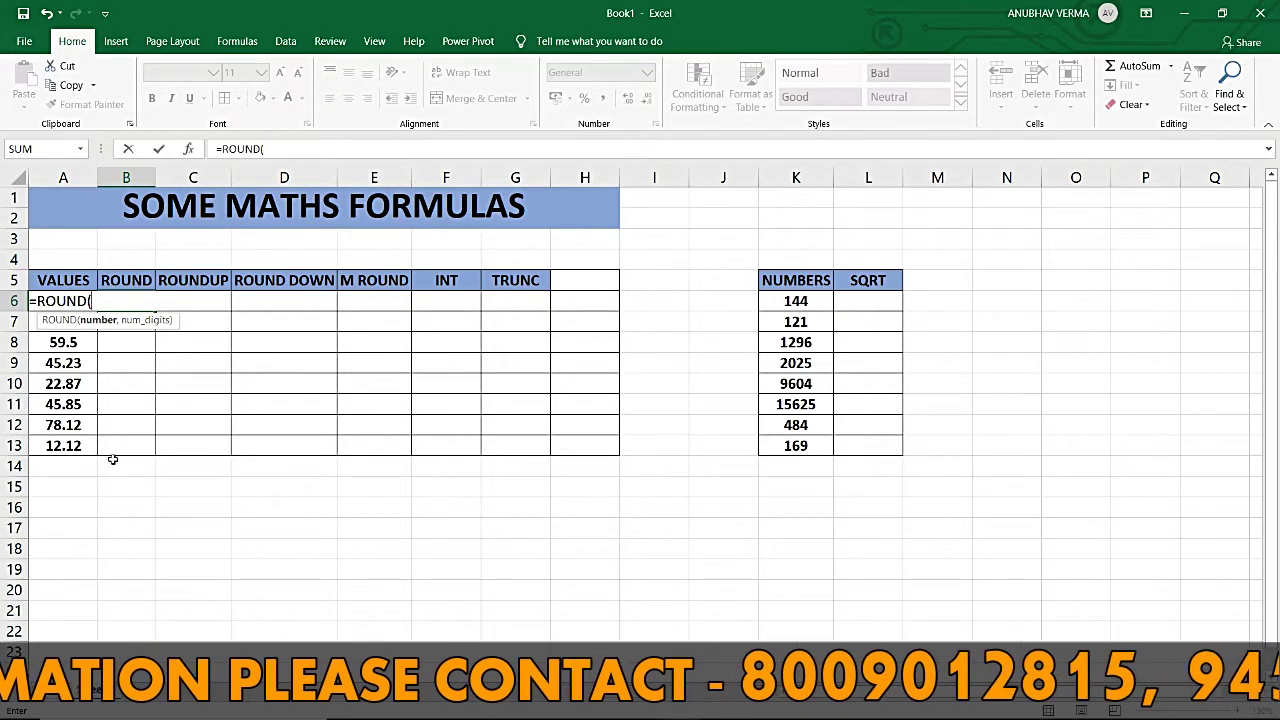
type("A")
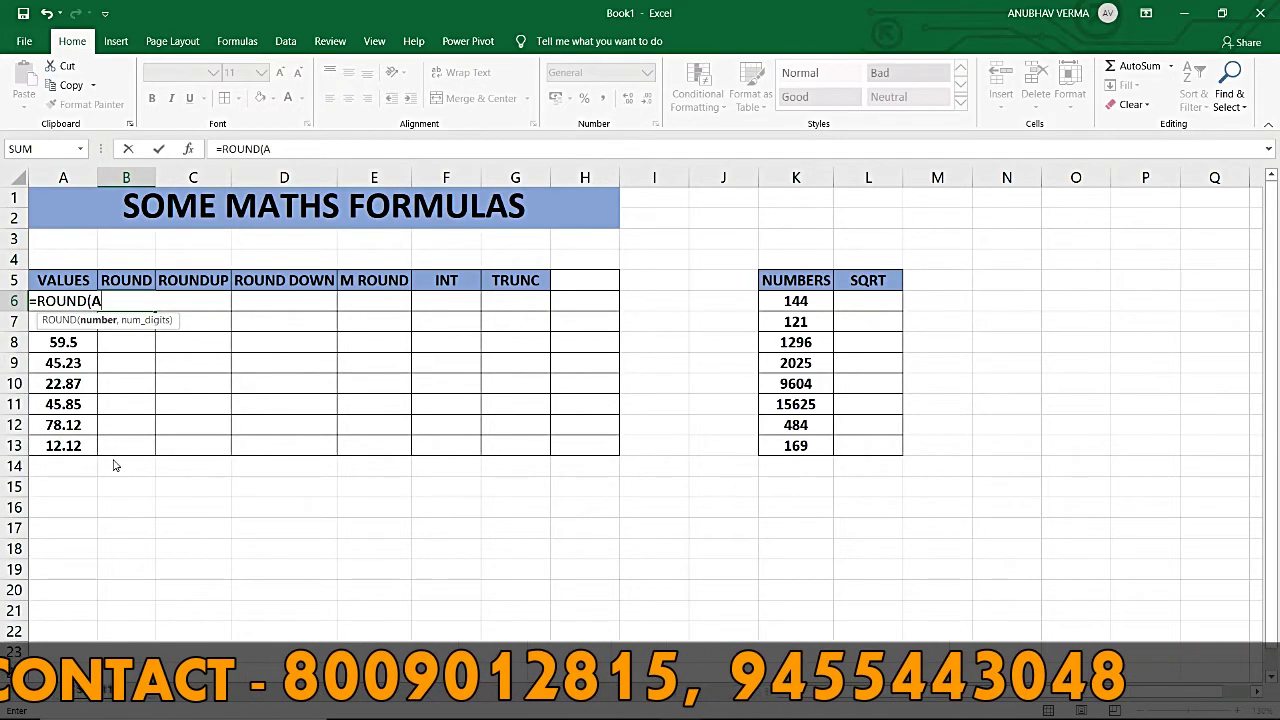
type("6")
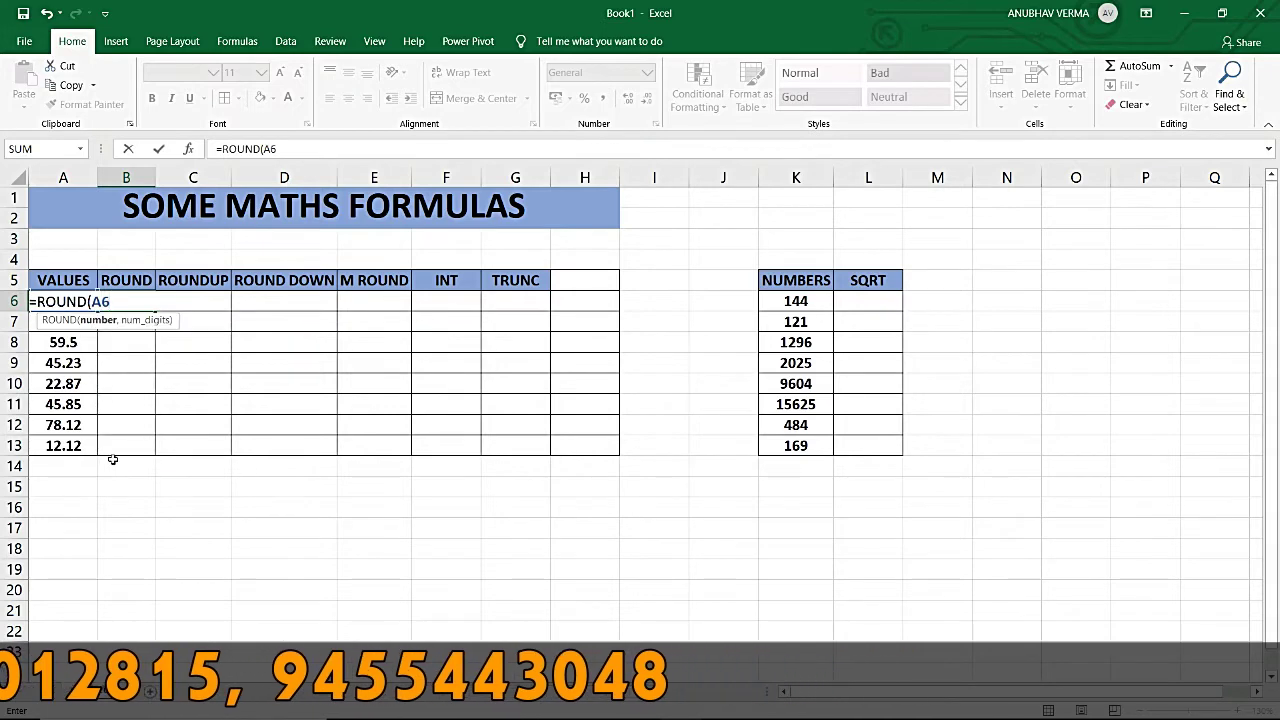
type(",")
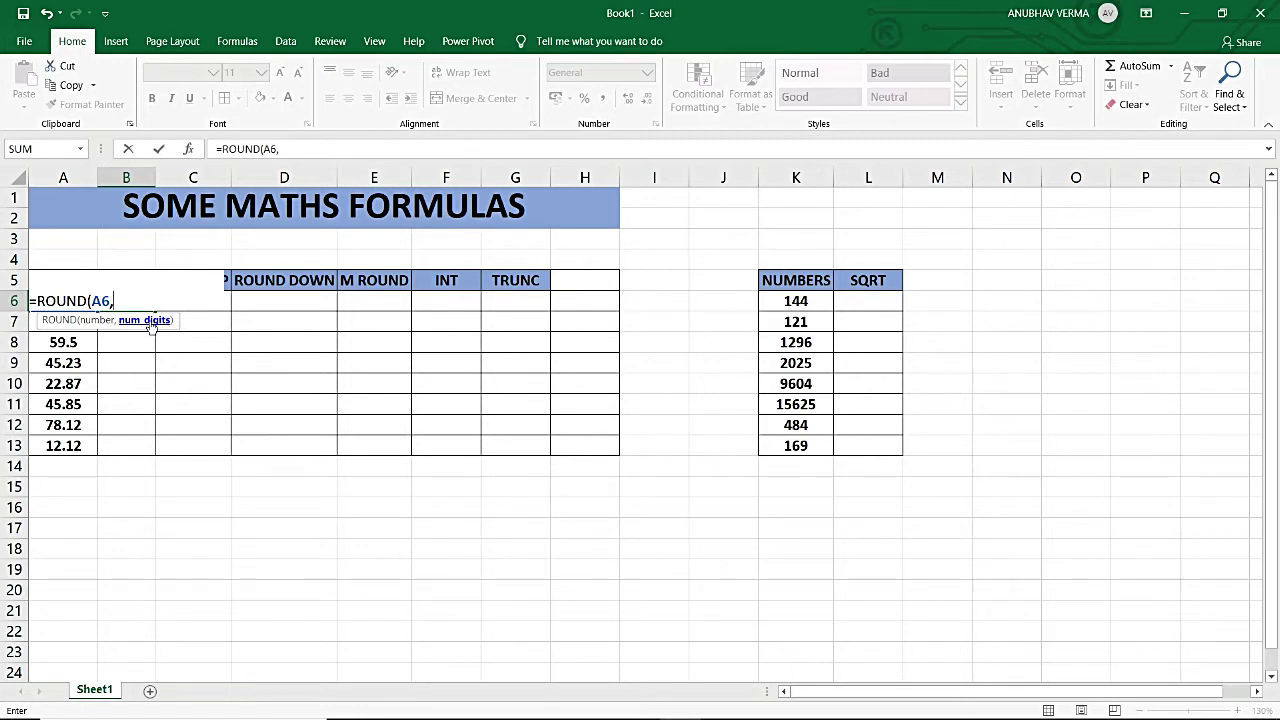
type(")")
key("Return")
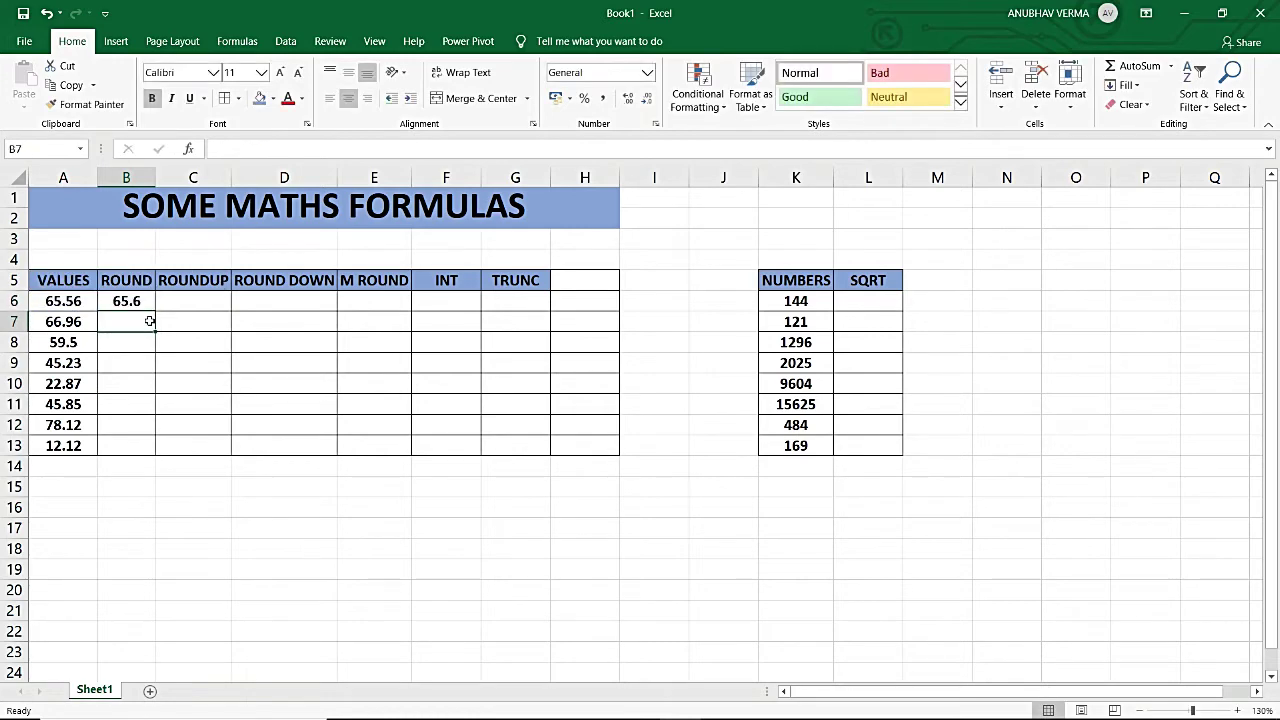
Fill the ROUND formula from B6 down to B13, giving 65.6 through 12.1
left_click(147, 301)
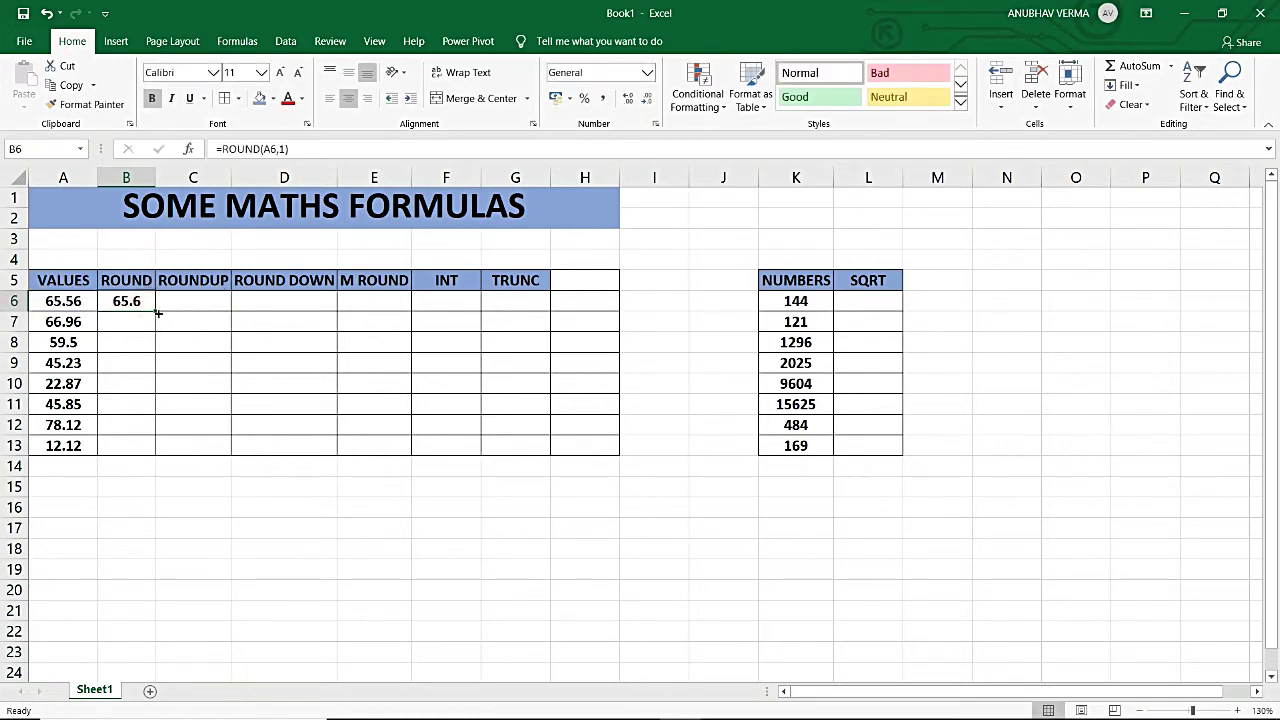
double_click(155, 310)
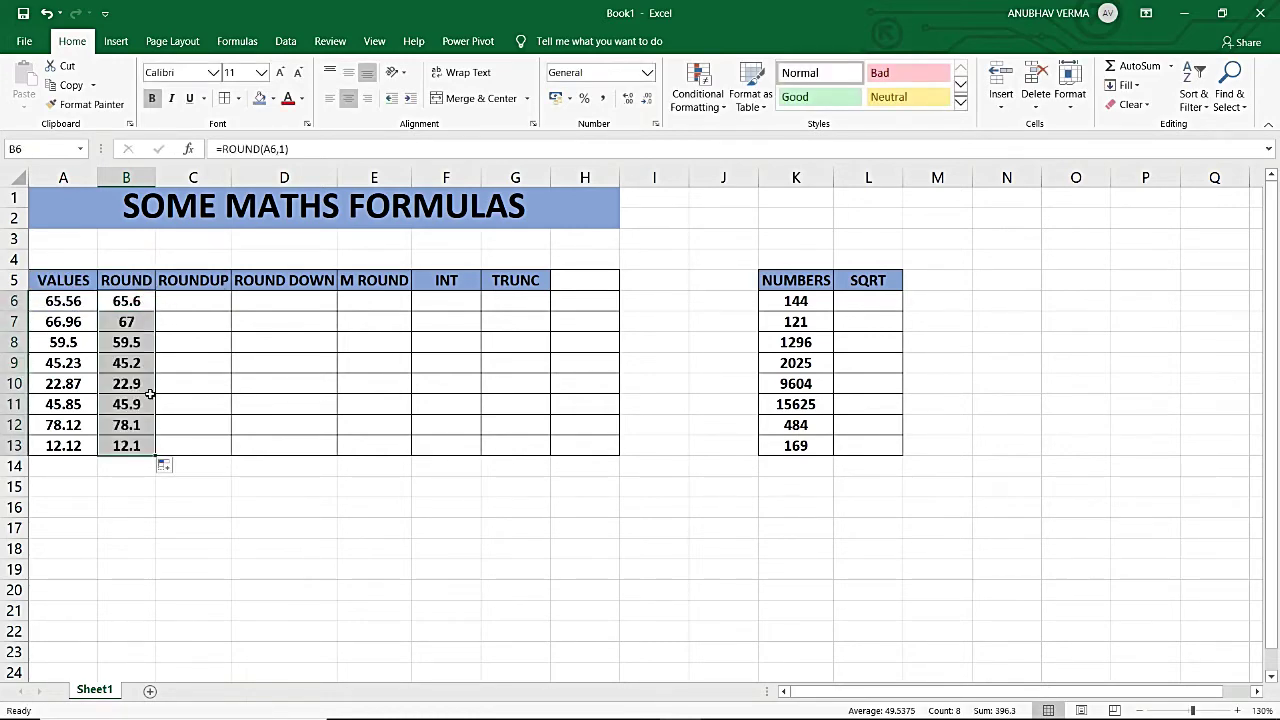
left_click(122, 531)
left_click(178, 299)
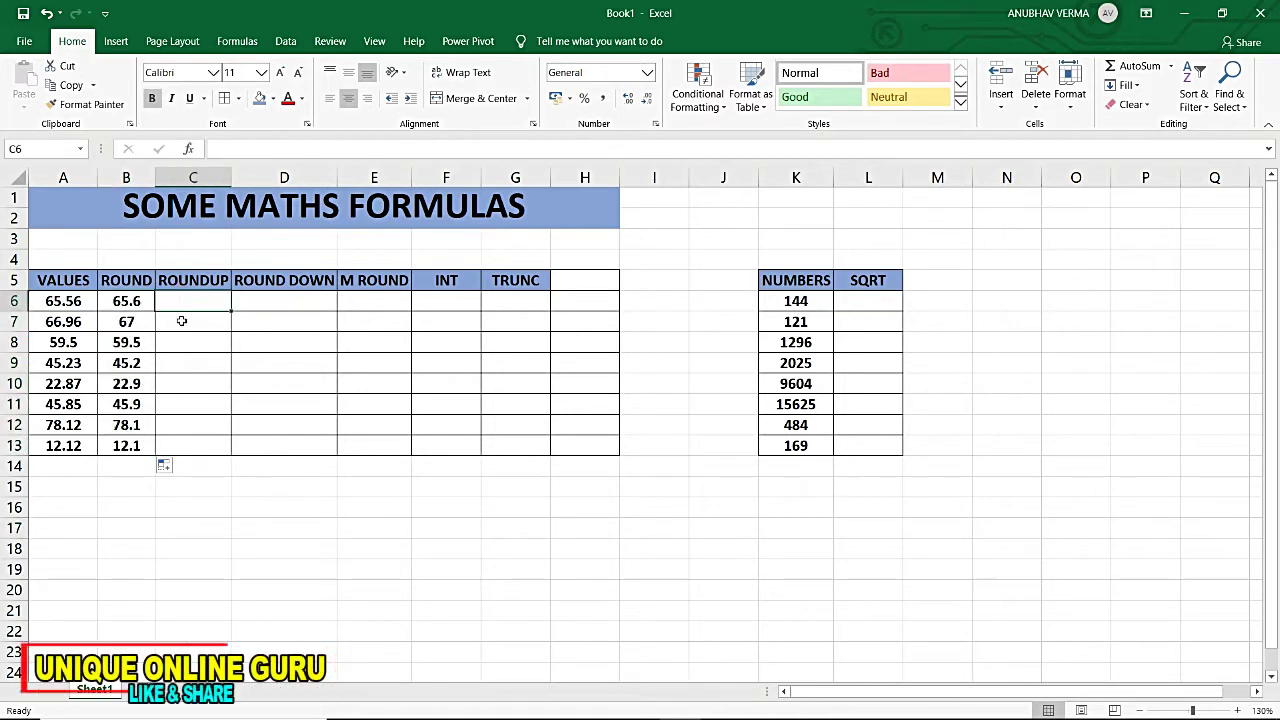
left_click(130, 312)
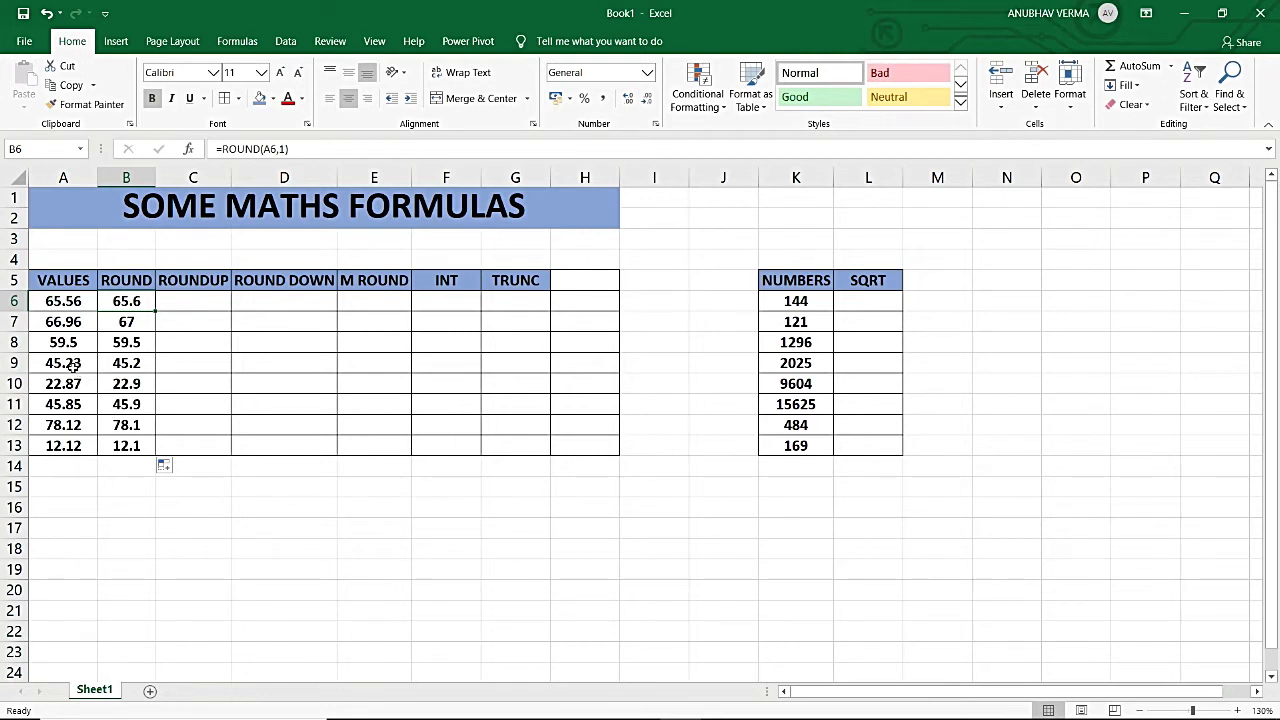
left_click(196, 300)
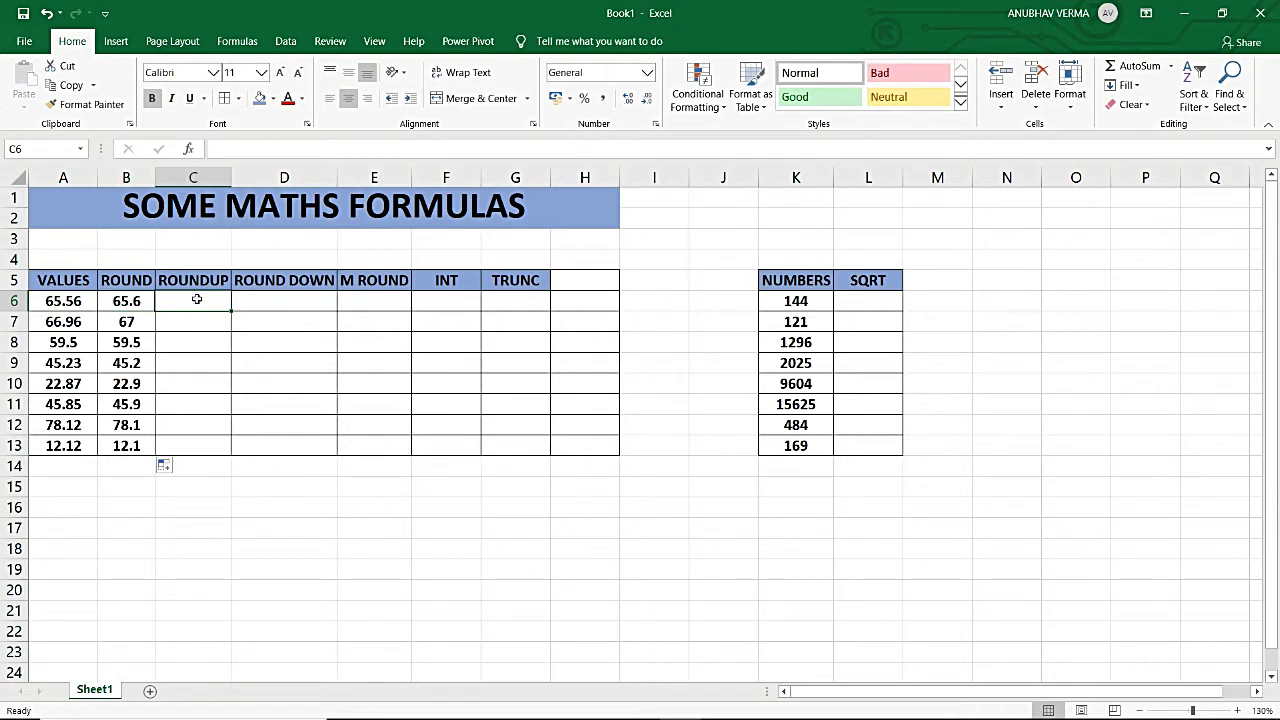
Enter =ROUNDUP(A6,1) in C6 to round the first value up to one decimal
type("=")
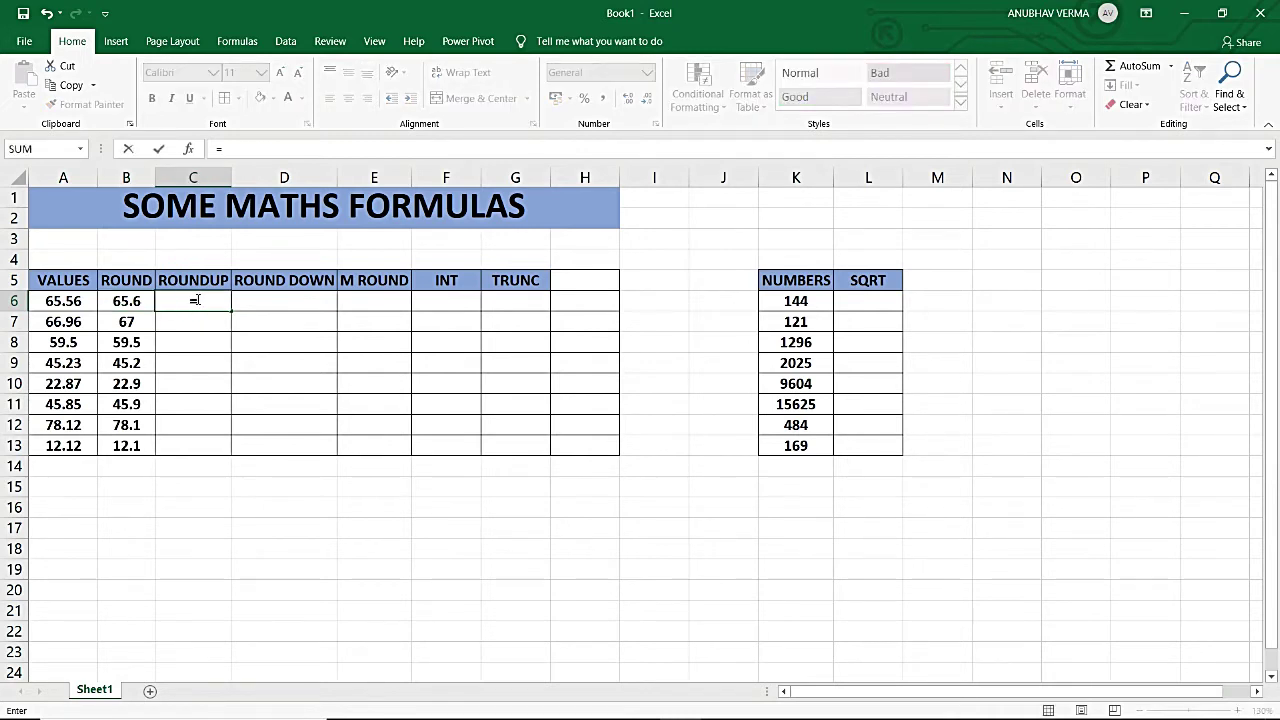
type("ROUND")
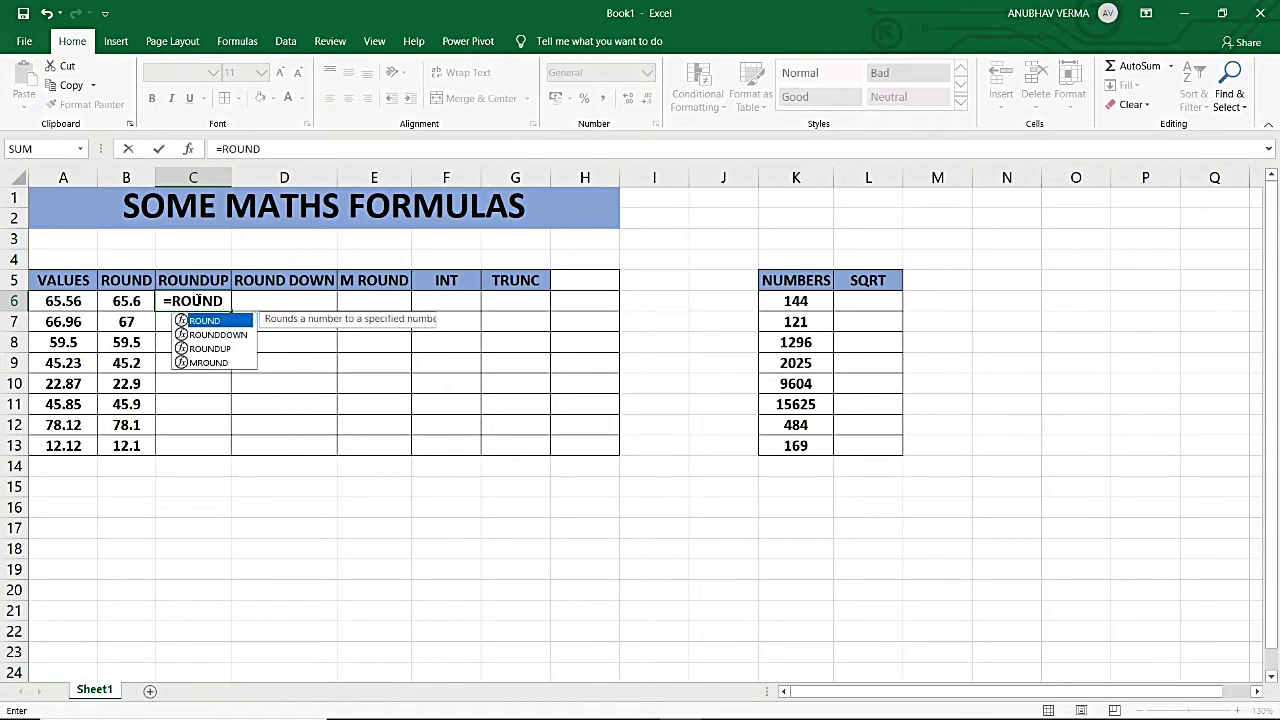
type("UP")
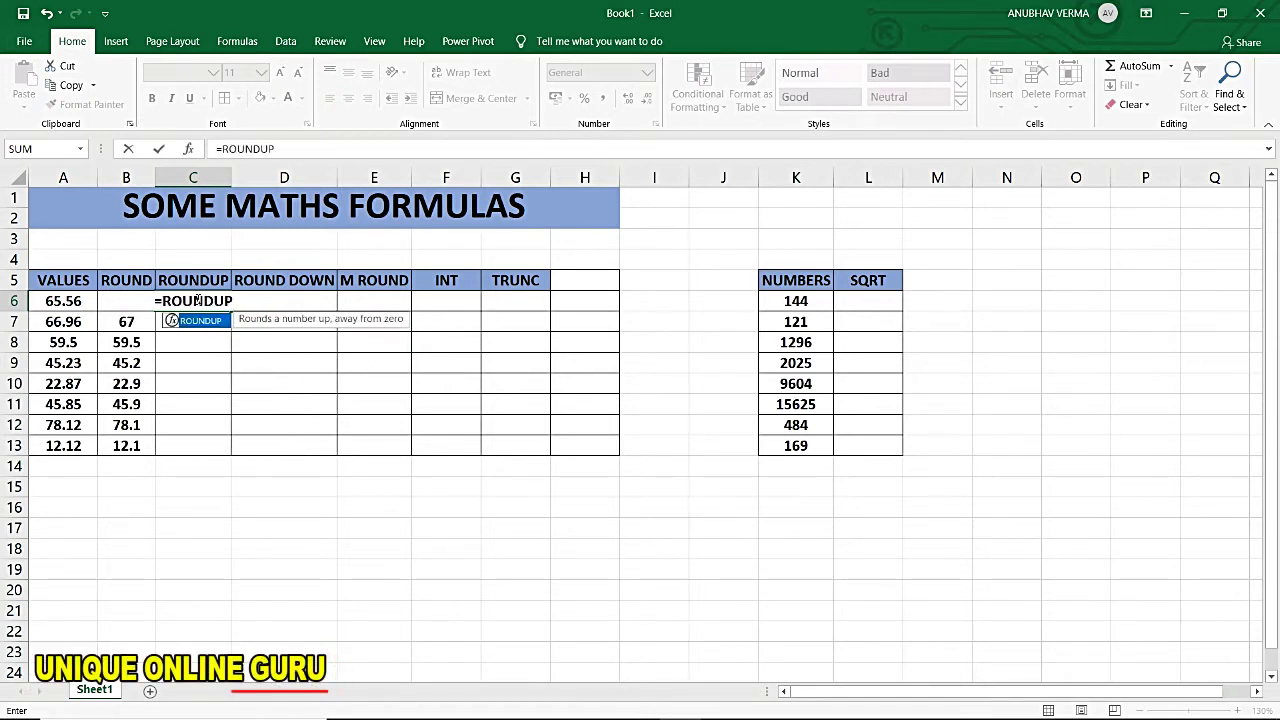
type("(")
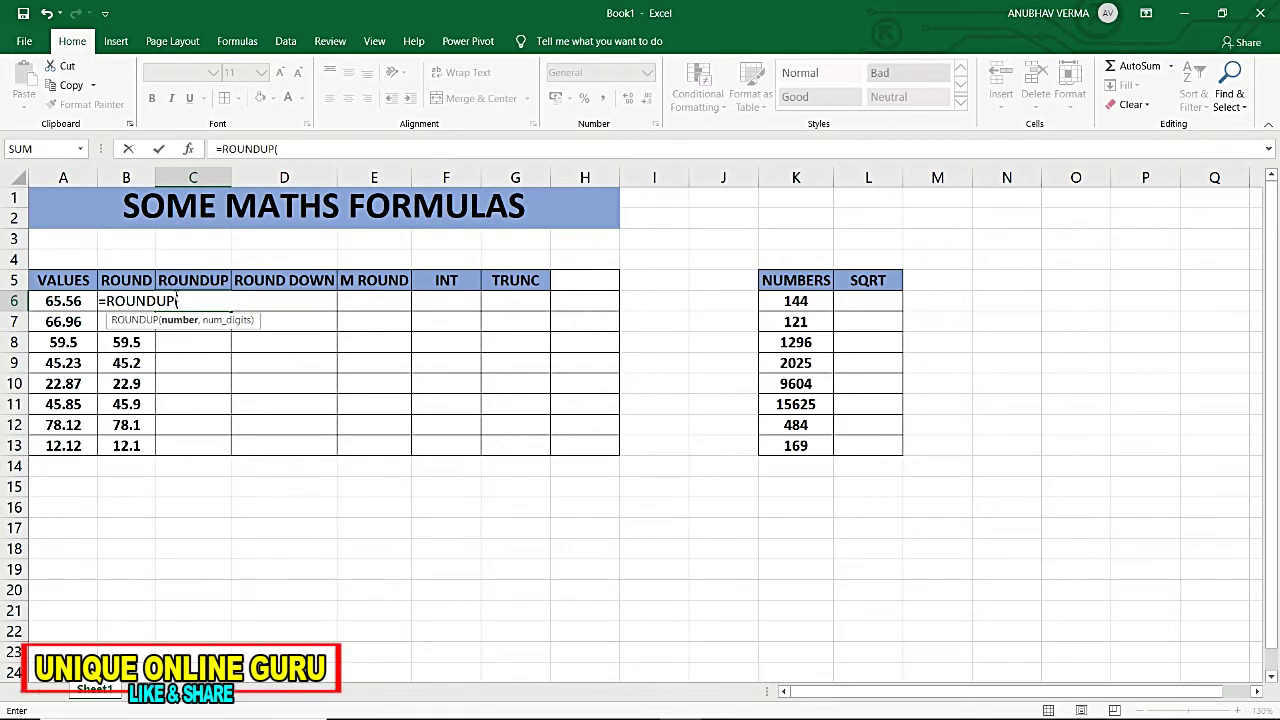
left_click(80, 300)
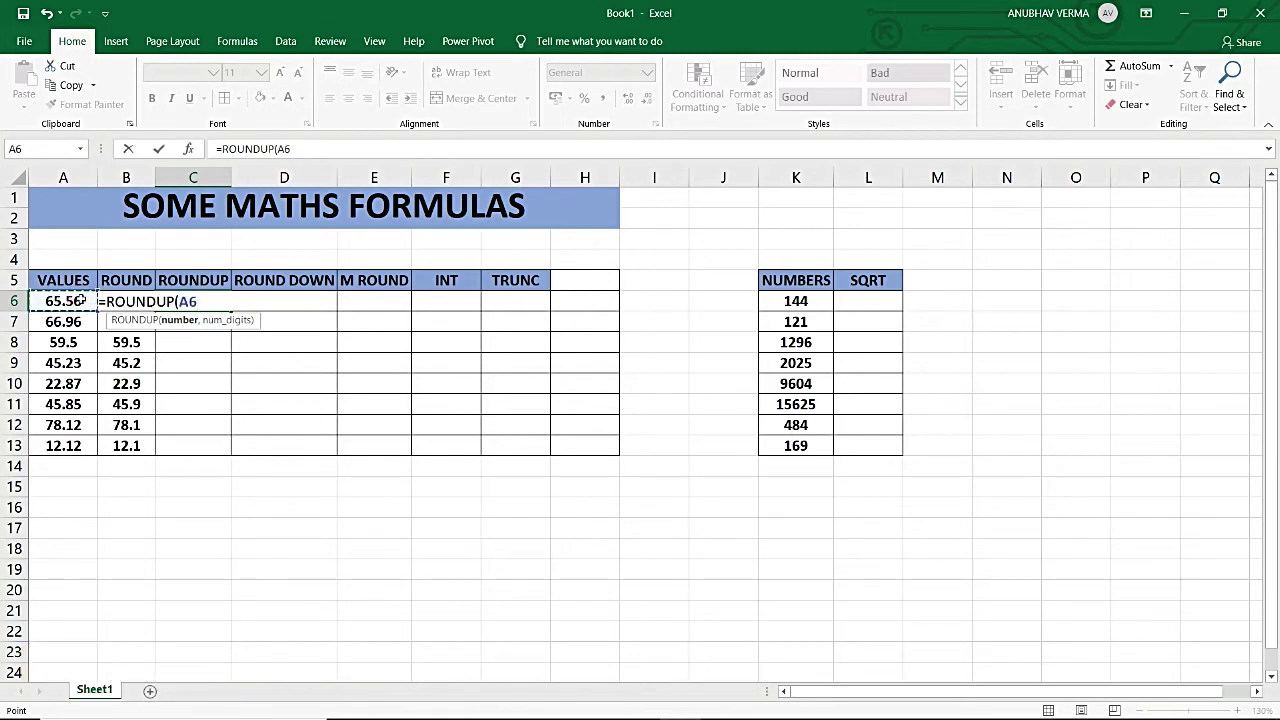
type(",1")
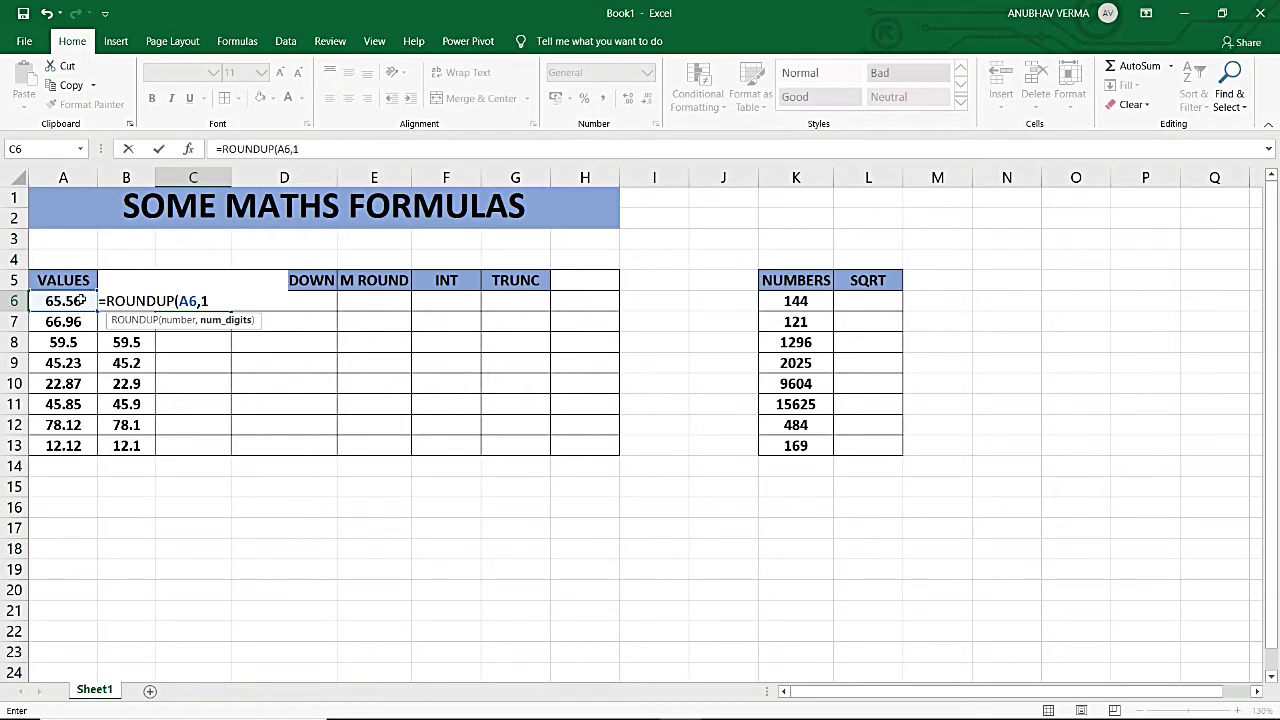
type(")")
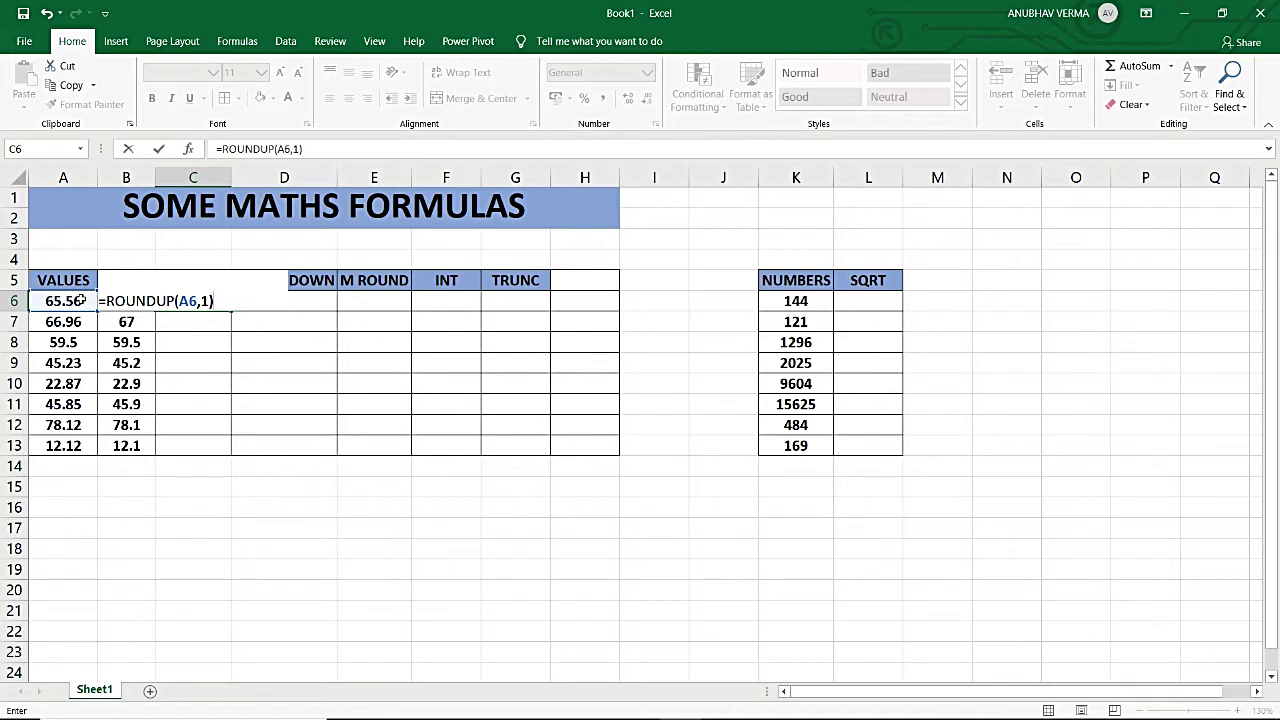
key("Return")
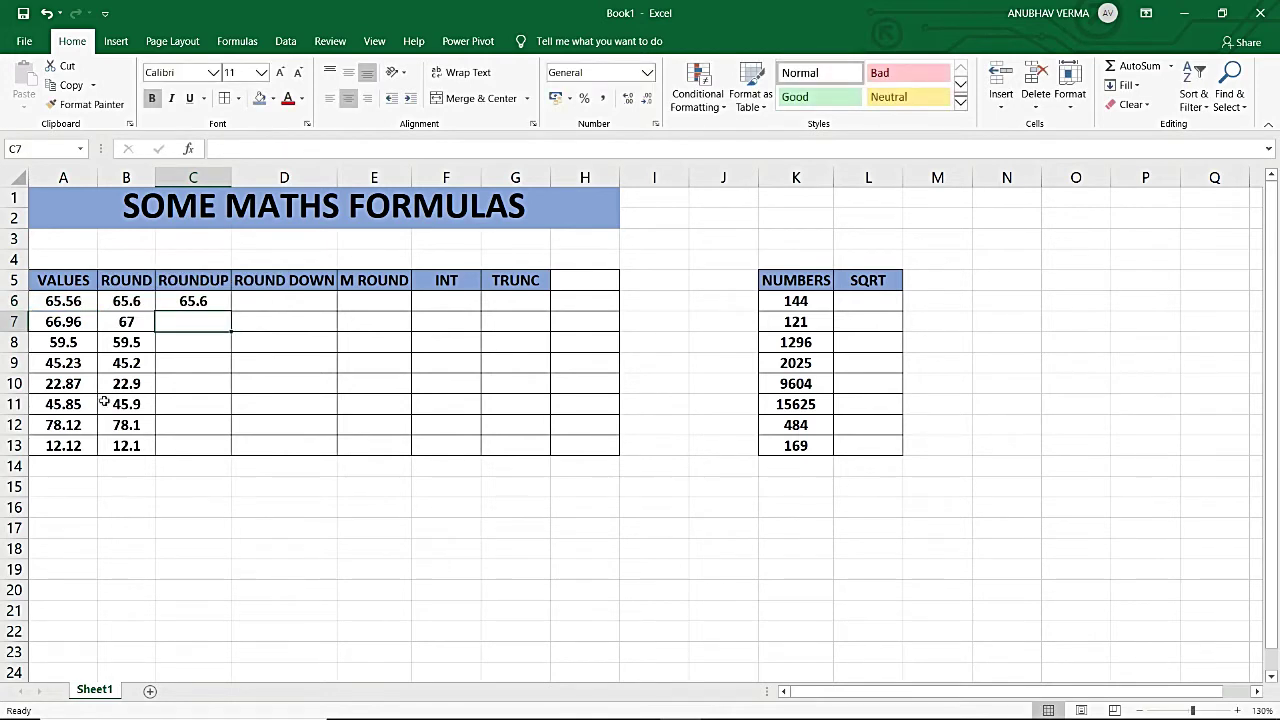
Fill the ROUNDUP formula from C6 down to C13, giving 65.6 through 12.2
left_click(213, 303)
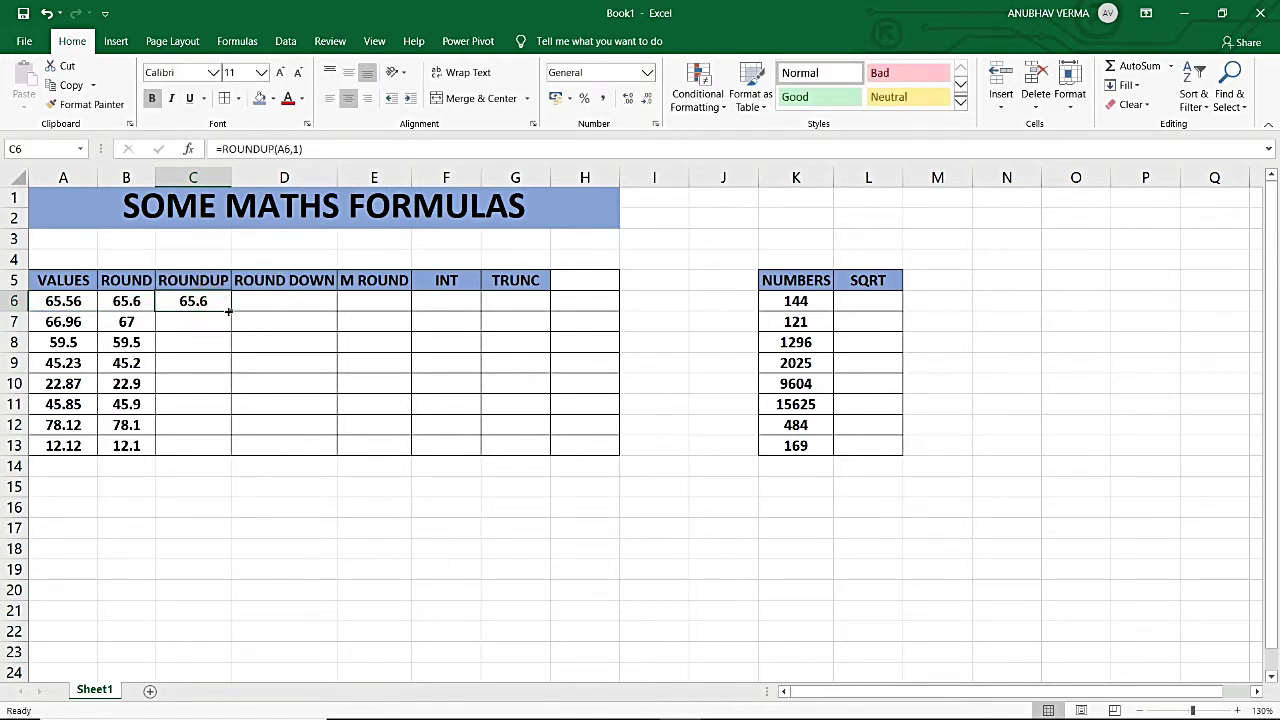
double_click(230, 311)
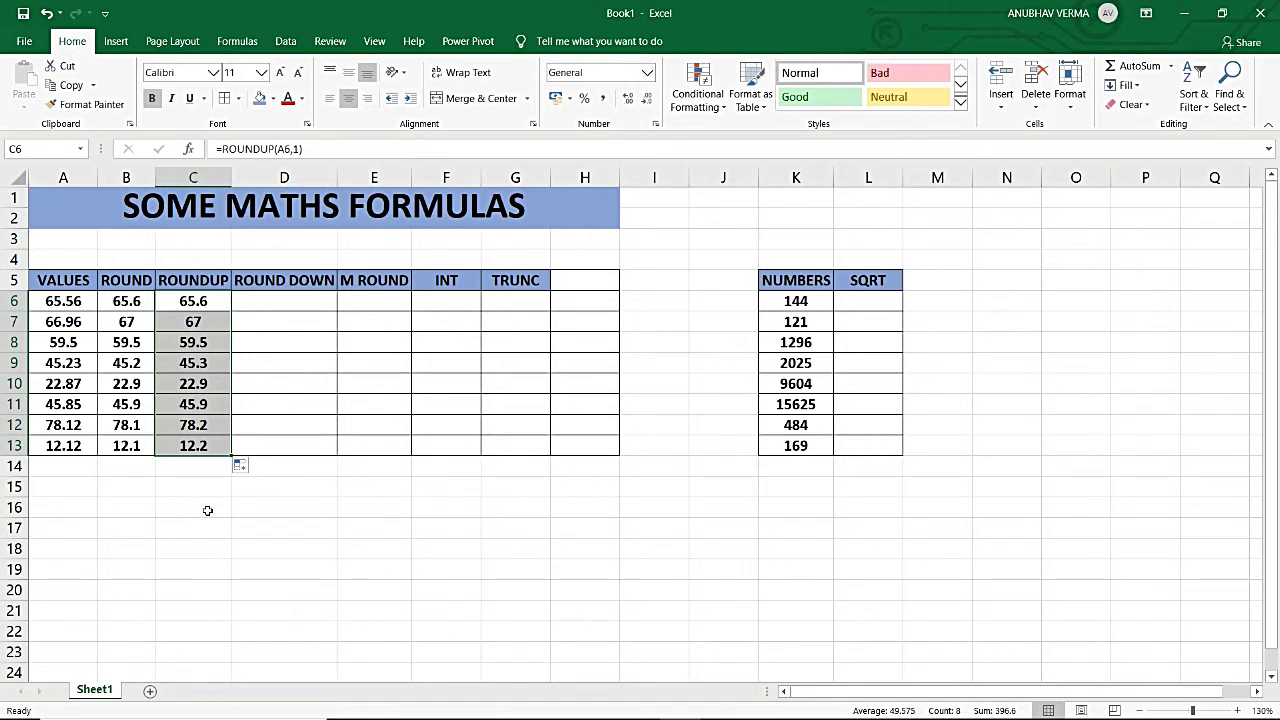
left_click(207, 510)
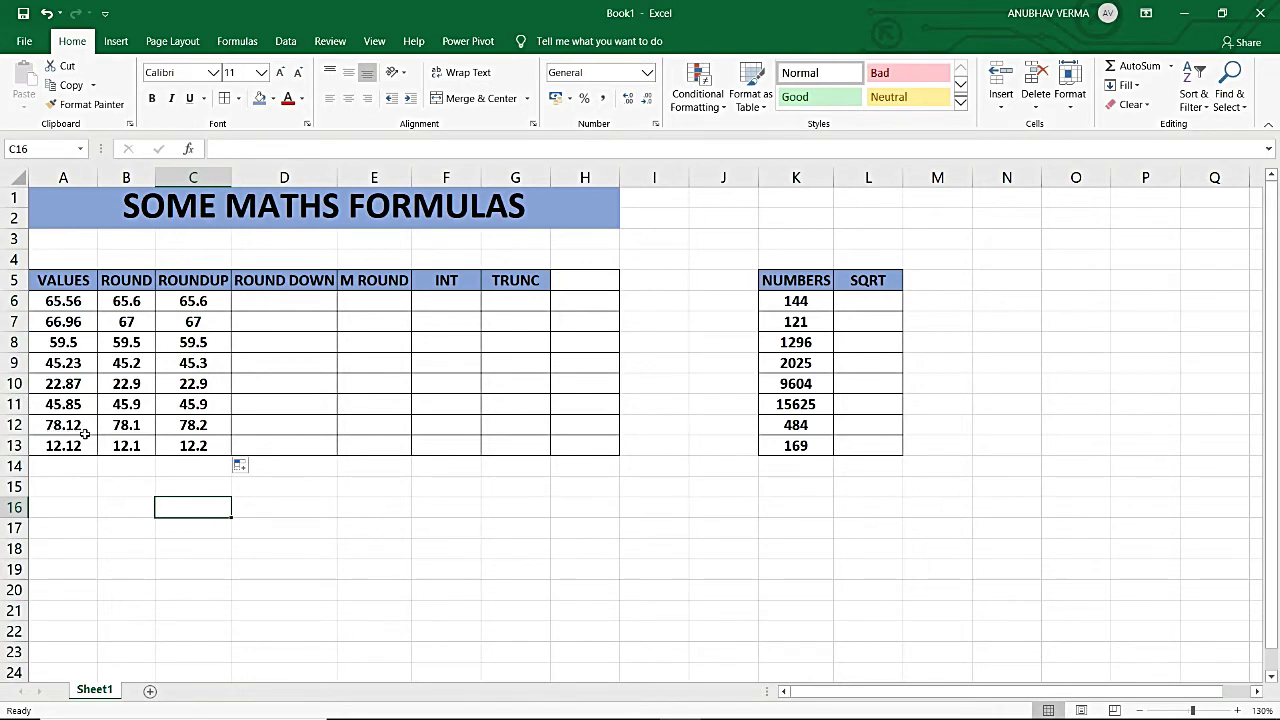
left_click(85, 433)
left_click(130, 428)
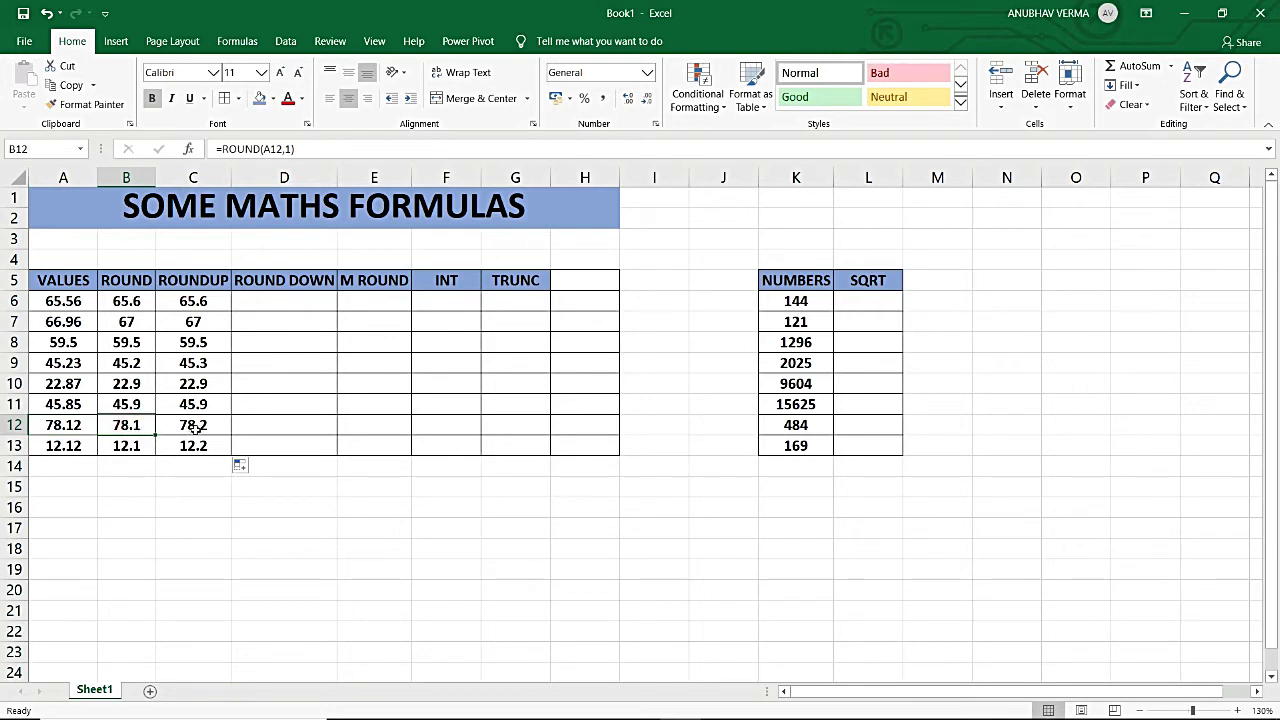
left_click(193, 428)
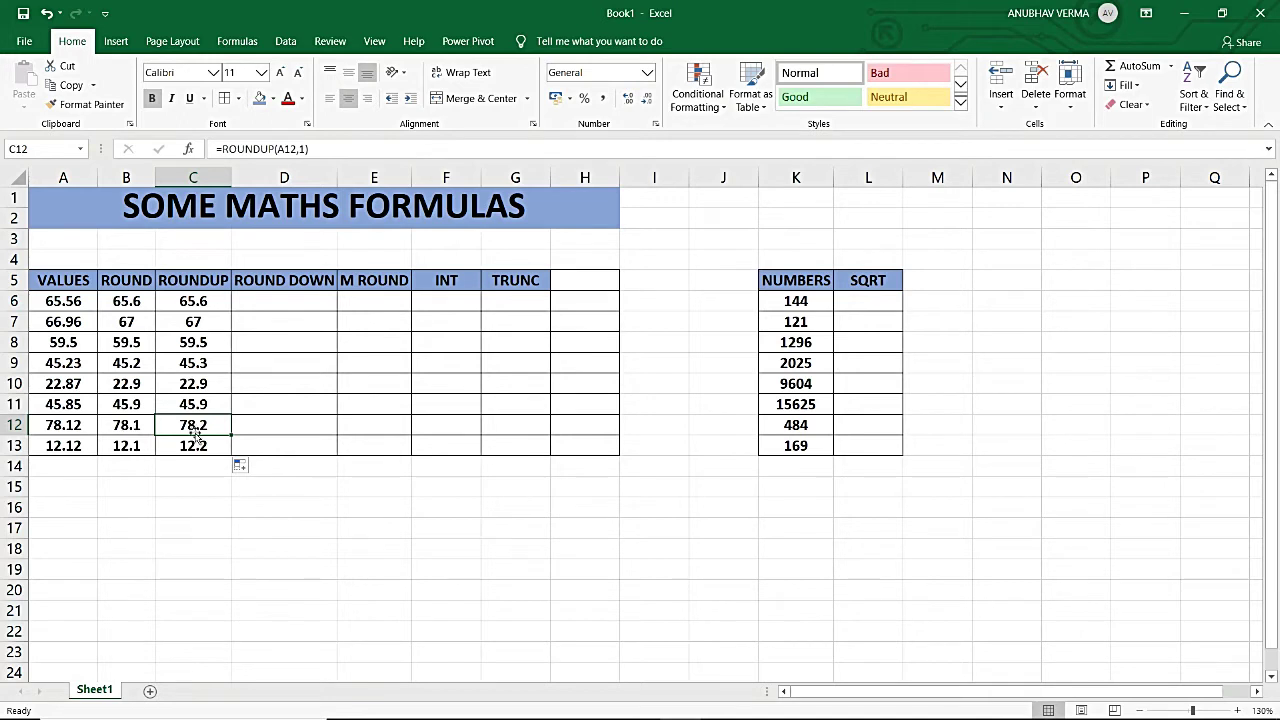
left_click(62, 428)
left_click(207, 433)
left_click_drag(298, 301, 293, 452)
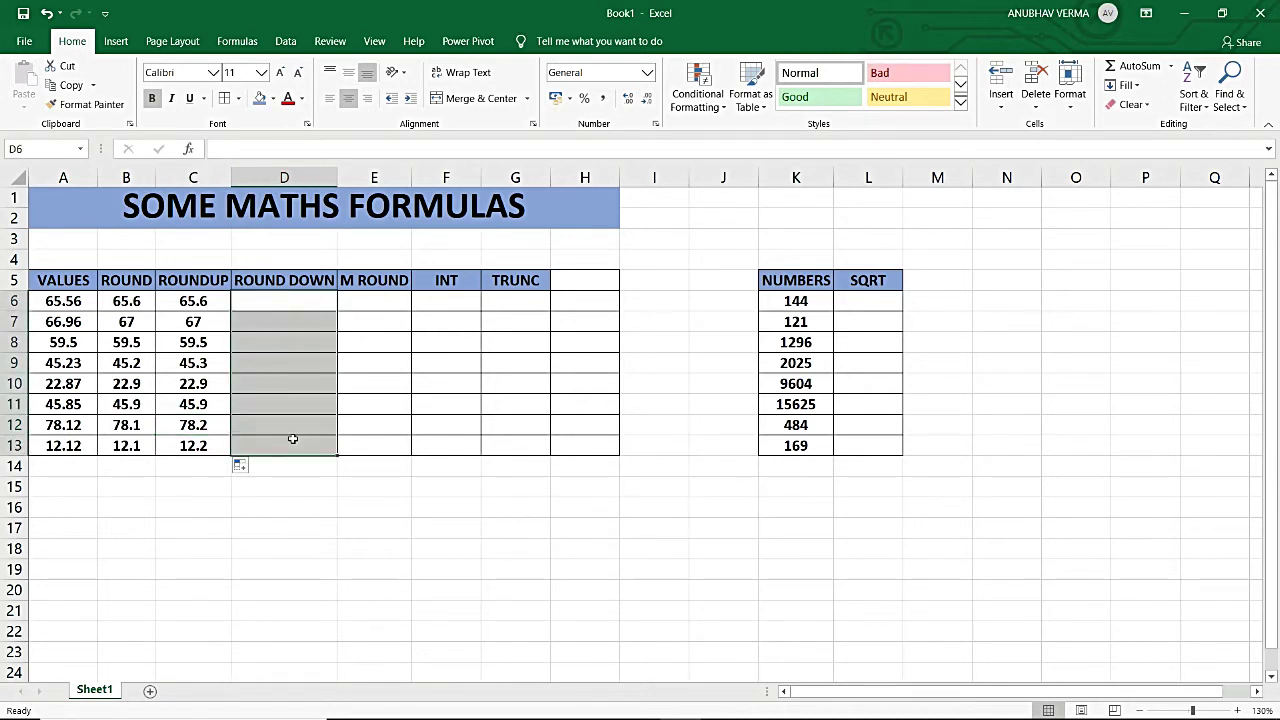
left_click(289, 304)
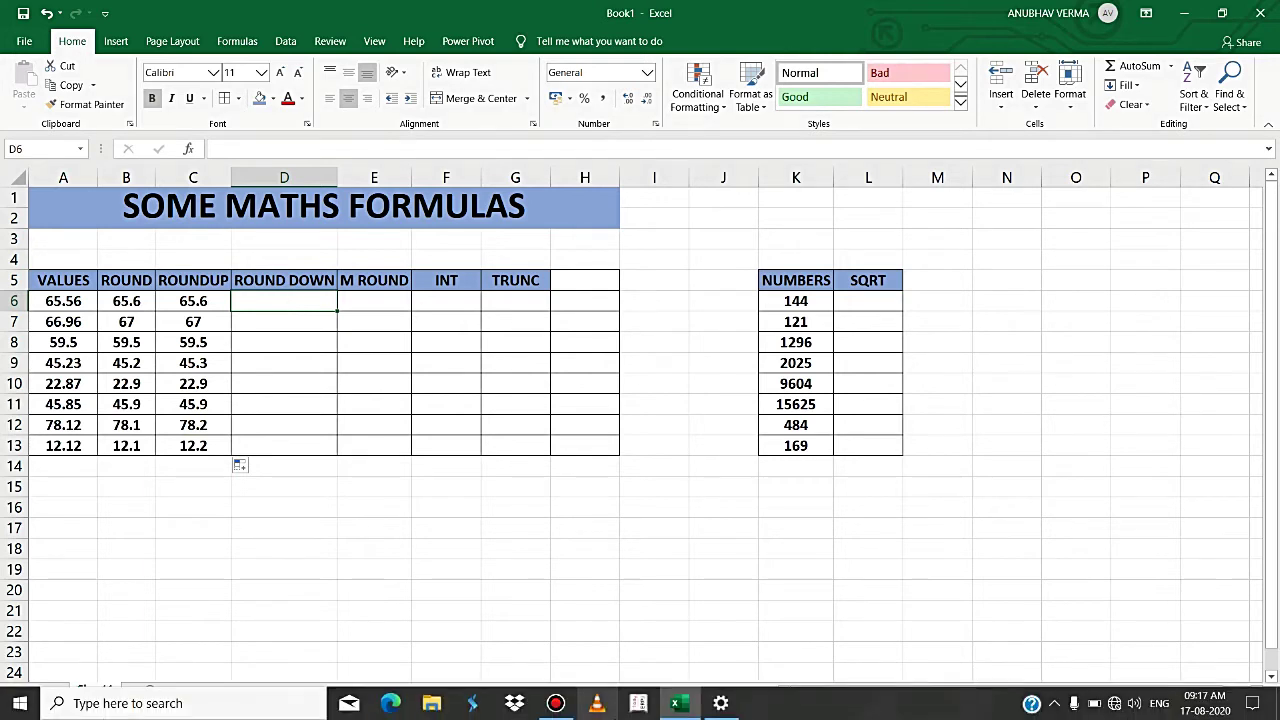
Enter =ROUNDDOWN(A6,1) in D6 using the function autocomplete
left_click(1080, 318)
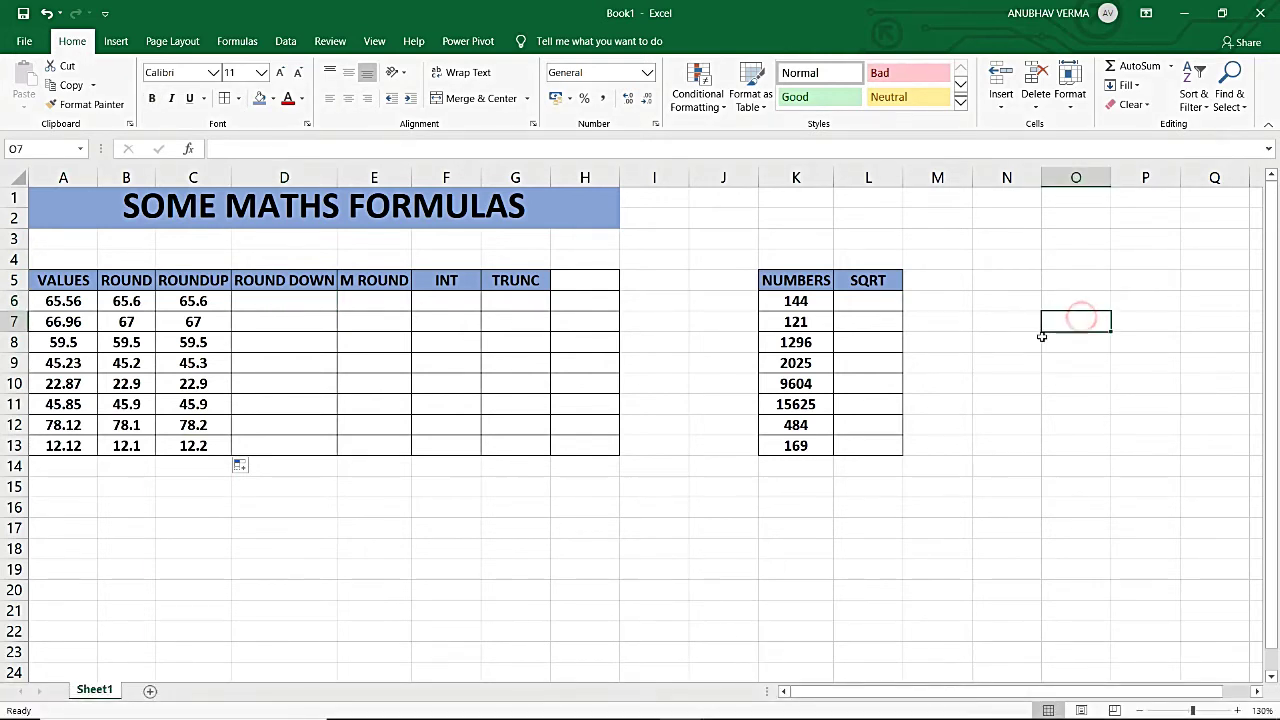
double_click(309, 297)
type("=")
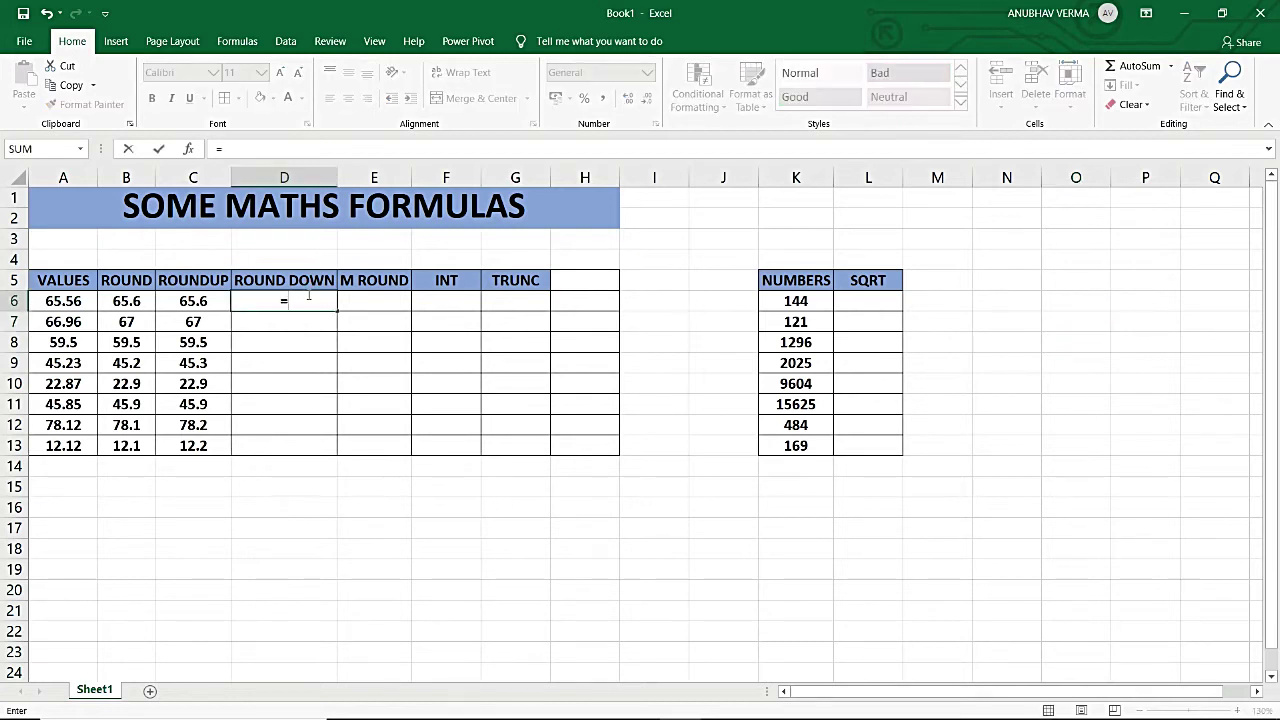
type("ROUND")
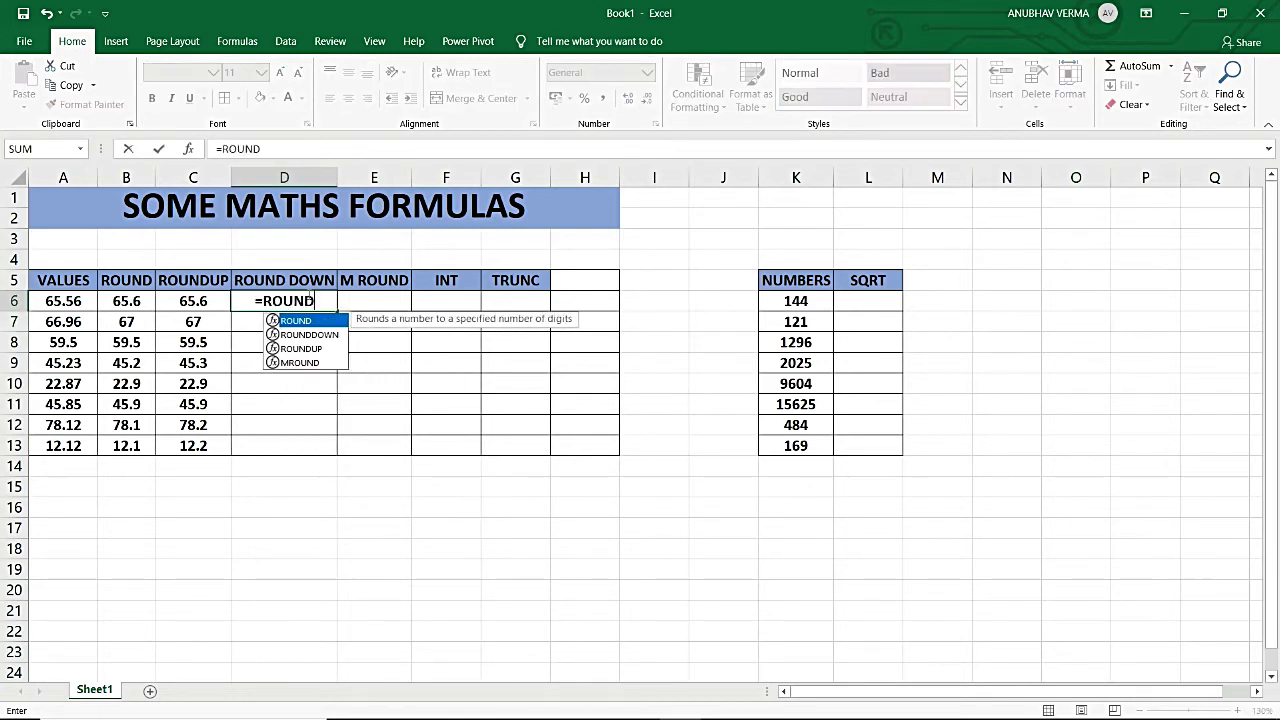
key("Down")
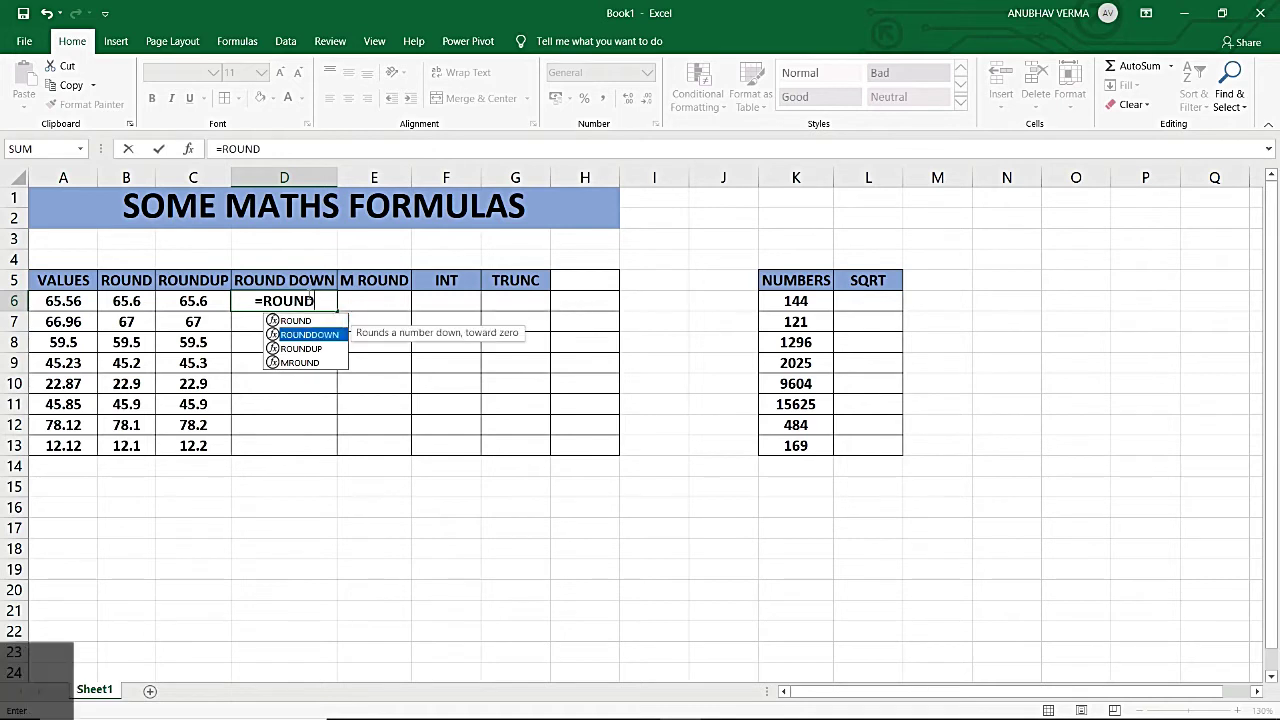
key("Tab")
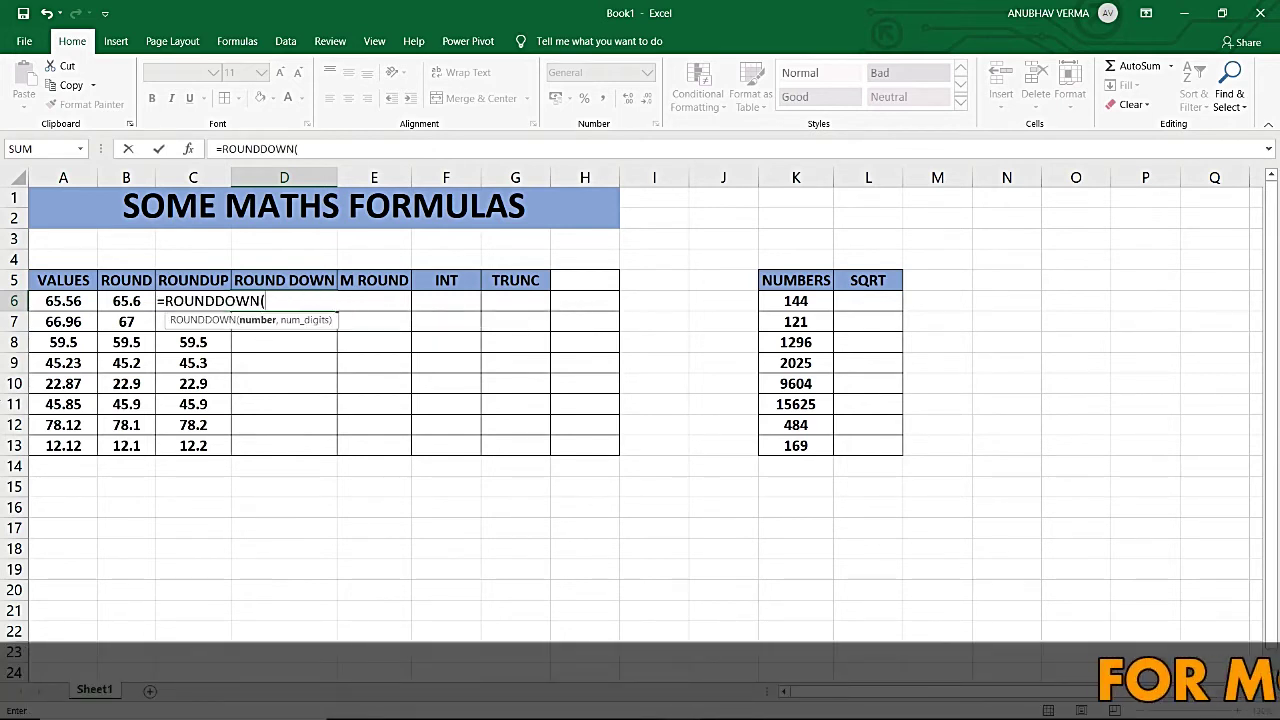
left_click(63, 300)
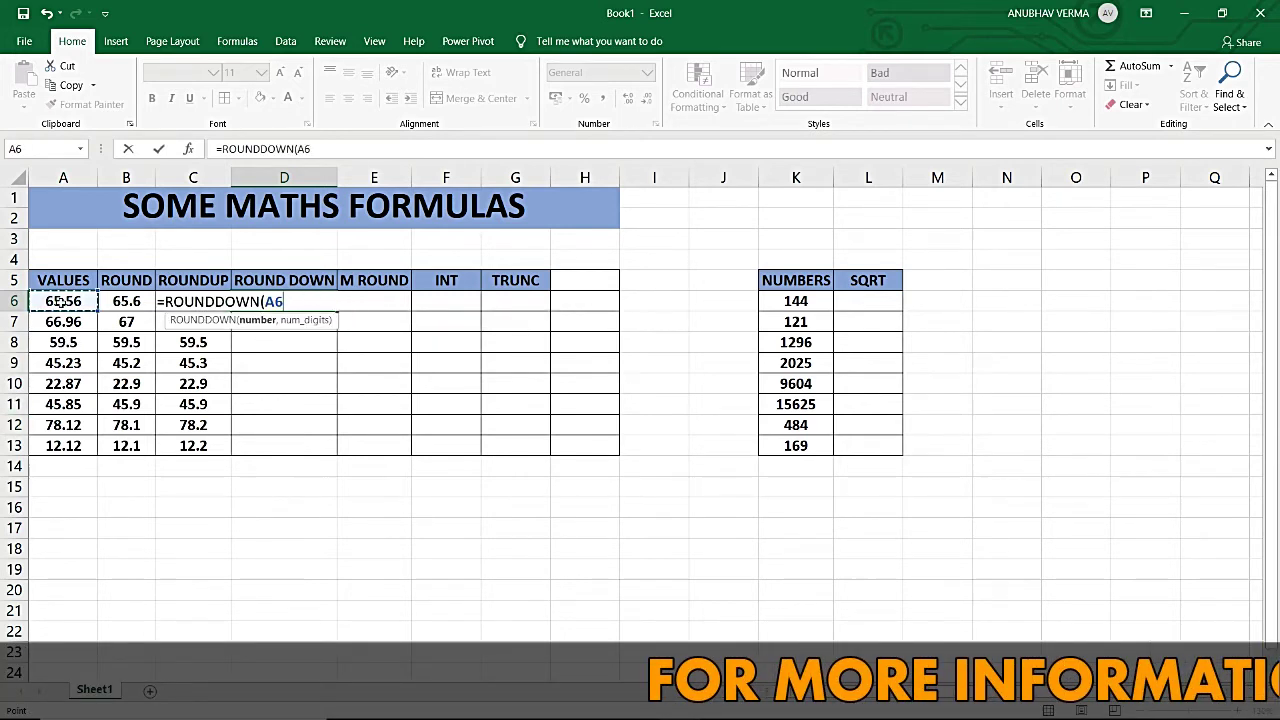
type(",1)")
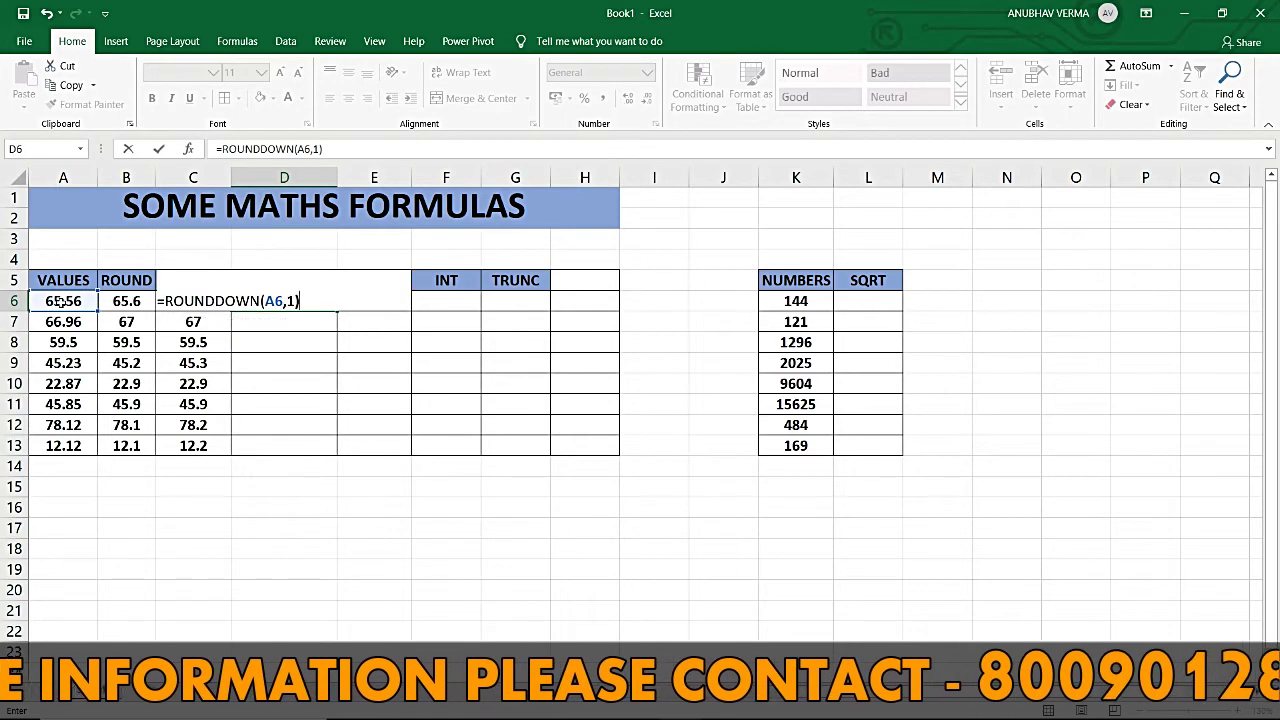
key("Return")
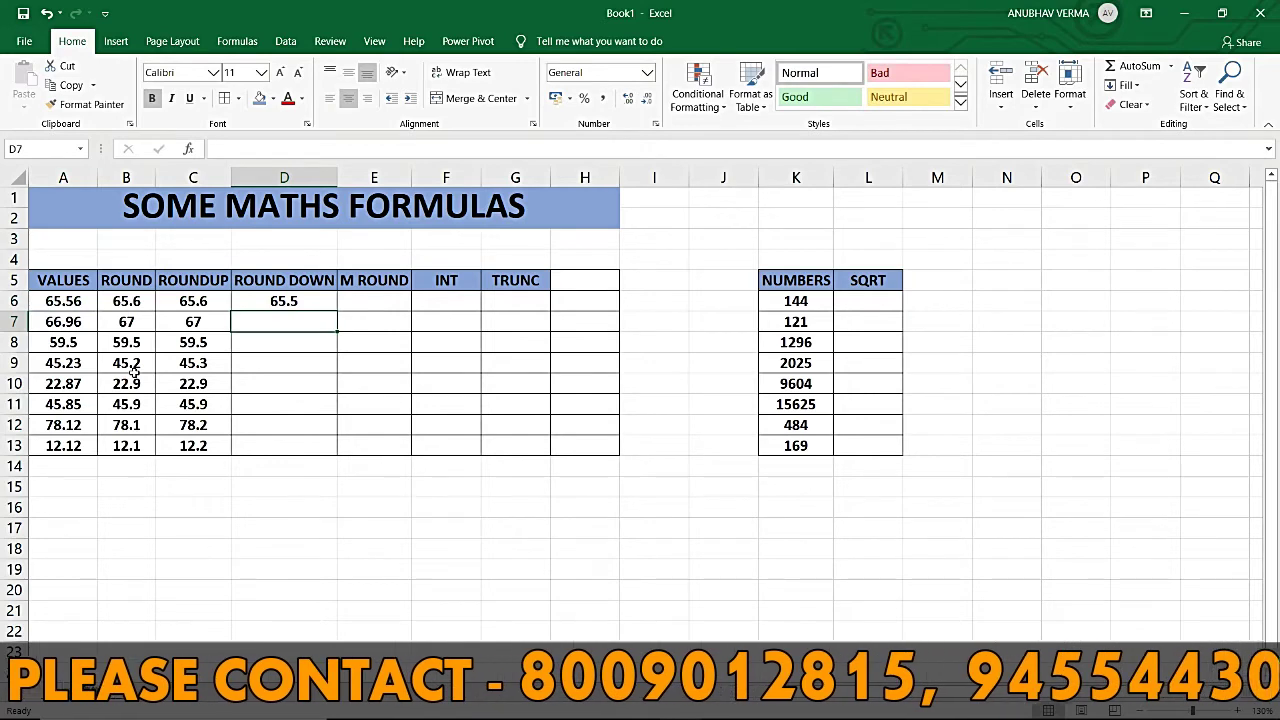
Compare A6, B6 and C6, then fill ROUNDDOWN down to D13, giving 65.5 through 12.1
left_click(88, 302)
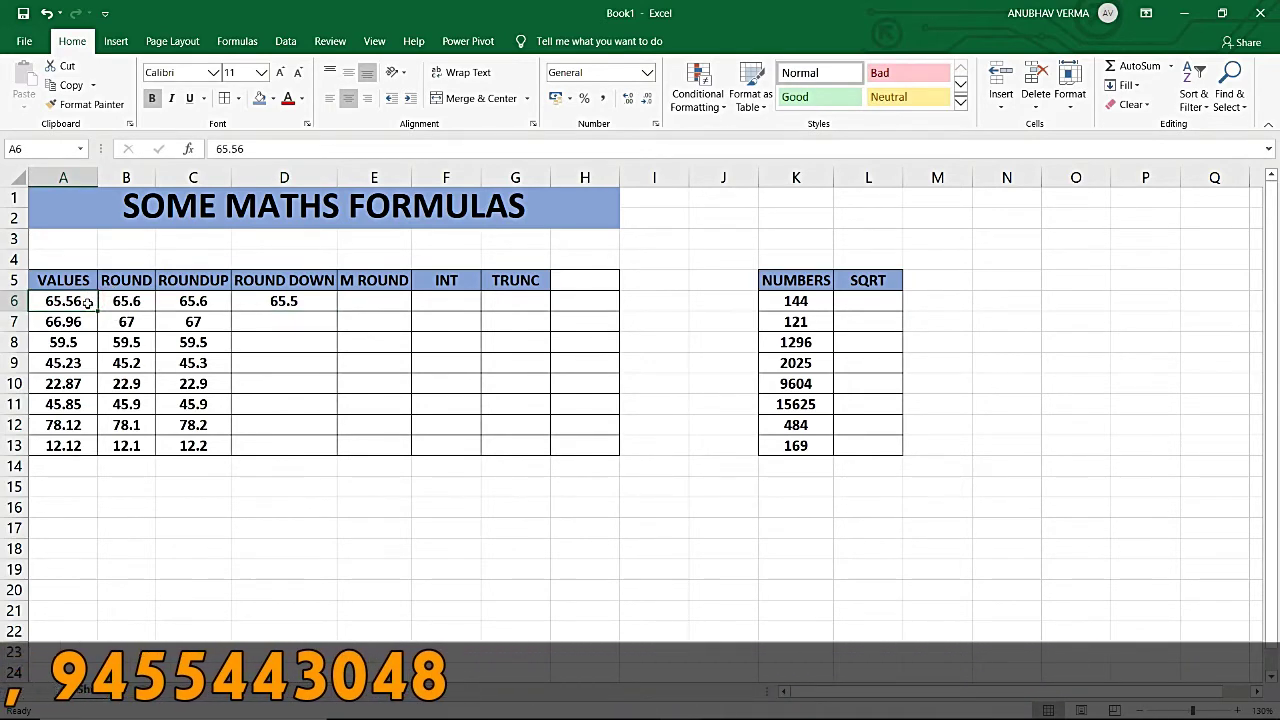
left_click(128, 308)
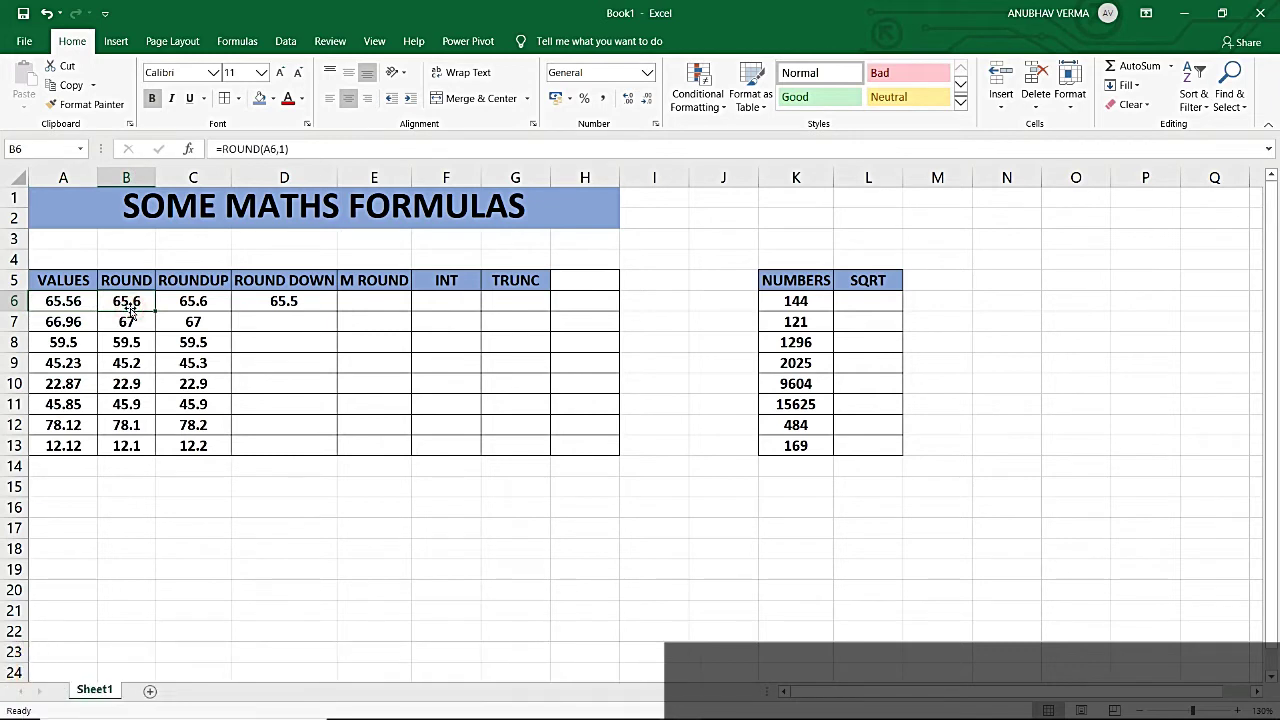
left_click(186, 306)
left_click(274, 309)
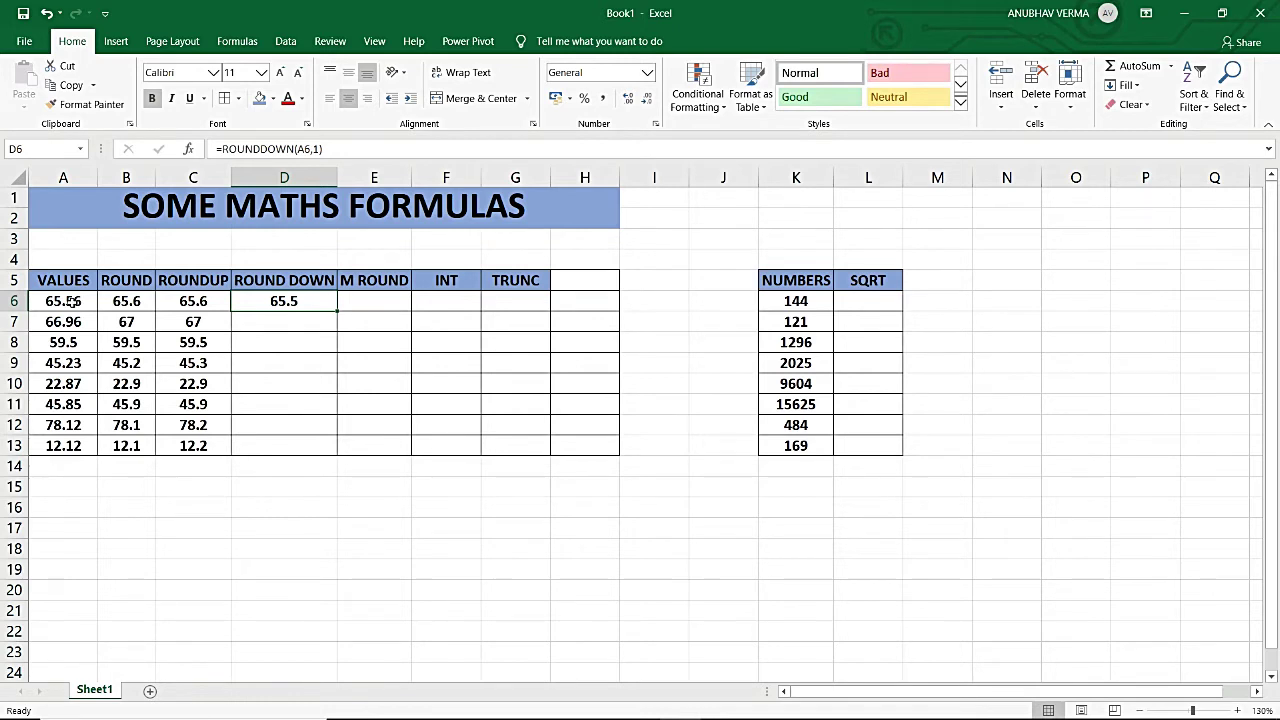
double_click(339, 313)
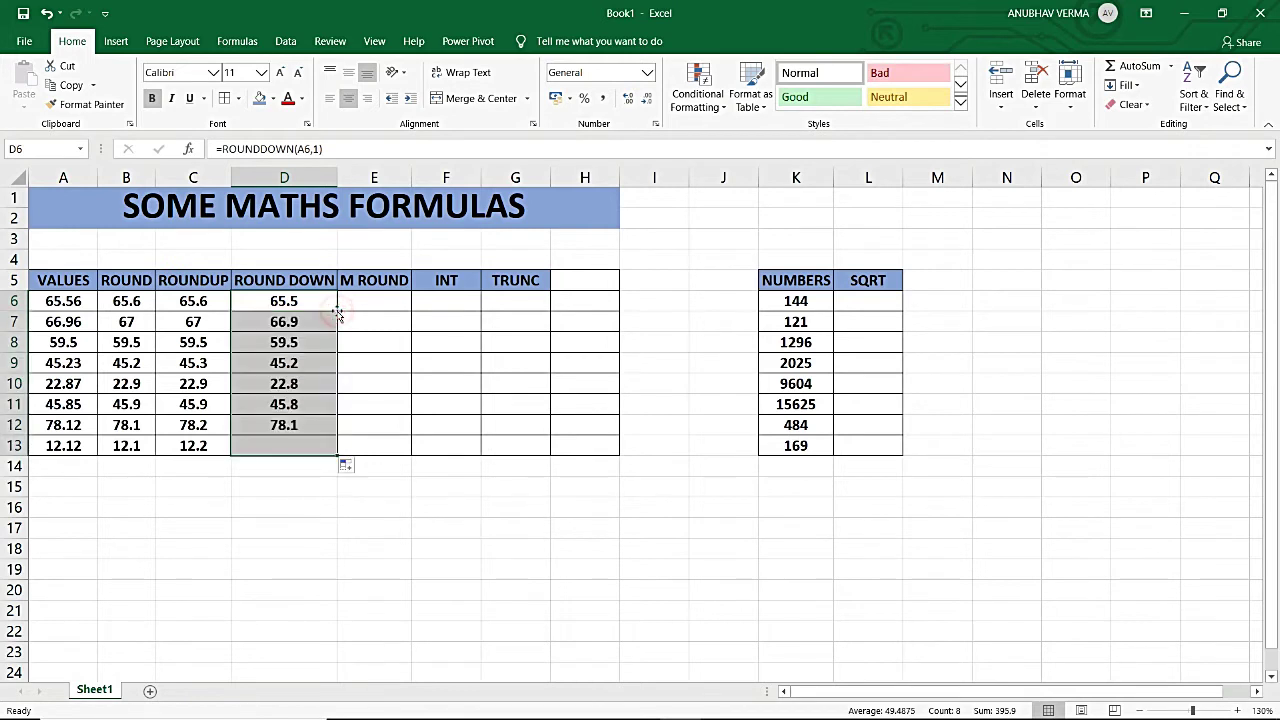
left_click(211, 510)
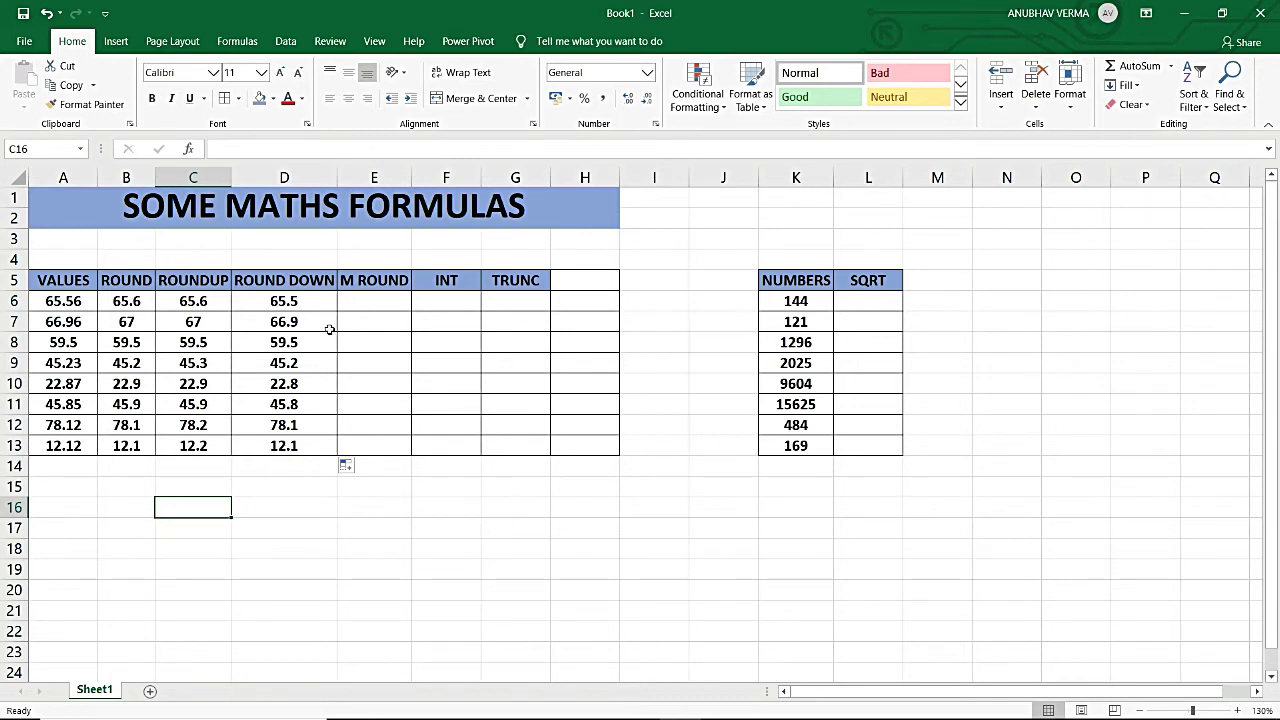
left_click(78, 390)
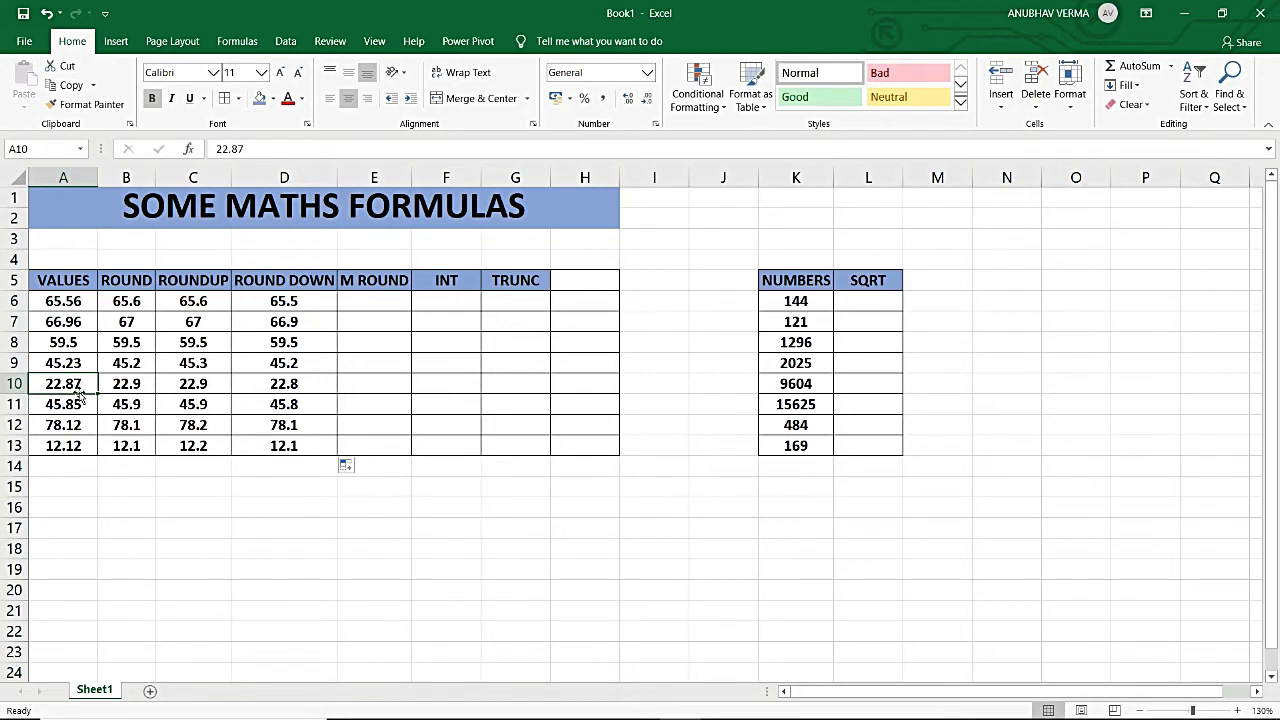
left_click(373, 302)
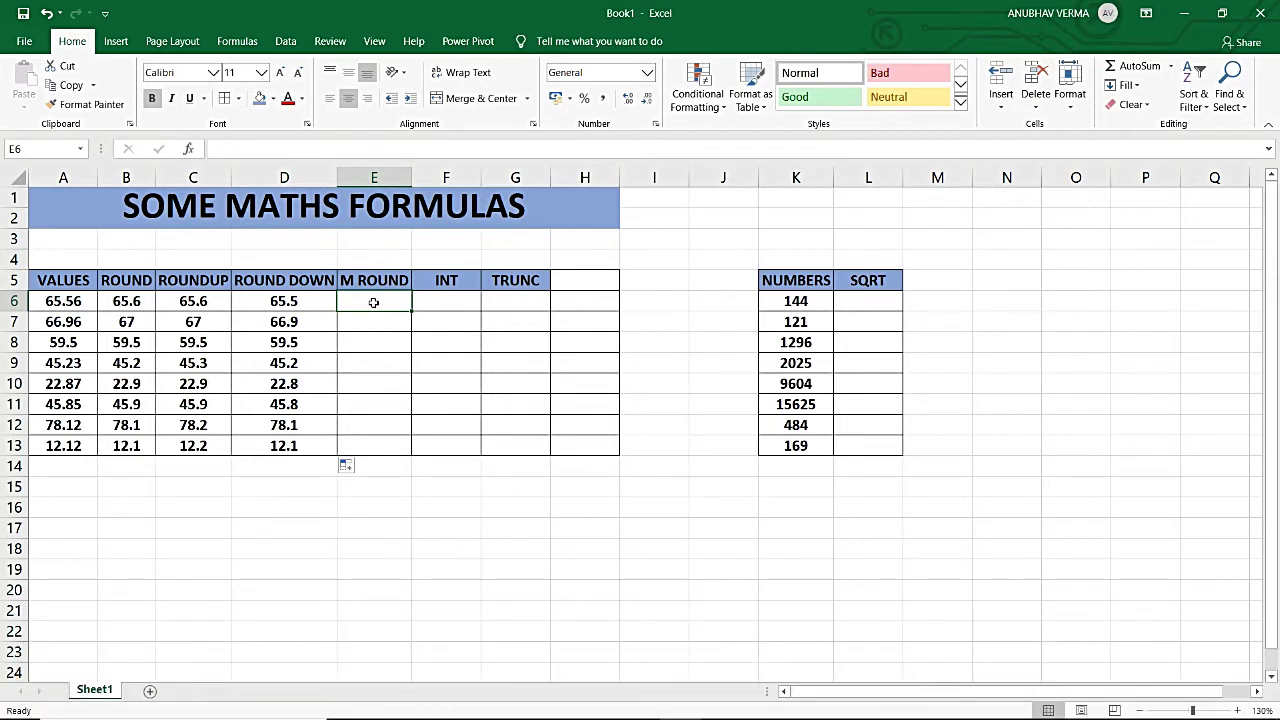
Fill E6:E13 at once with =MROUND(A6,5), giving 65, 65, 60, 45, 25, 45, 80, 10
left_click_drag(373, 302, 368, 442)
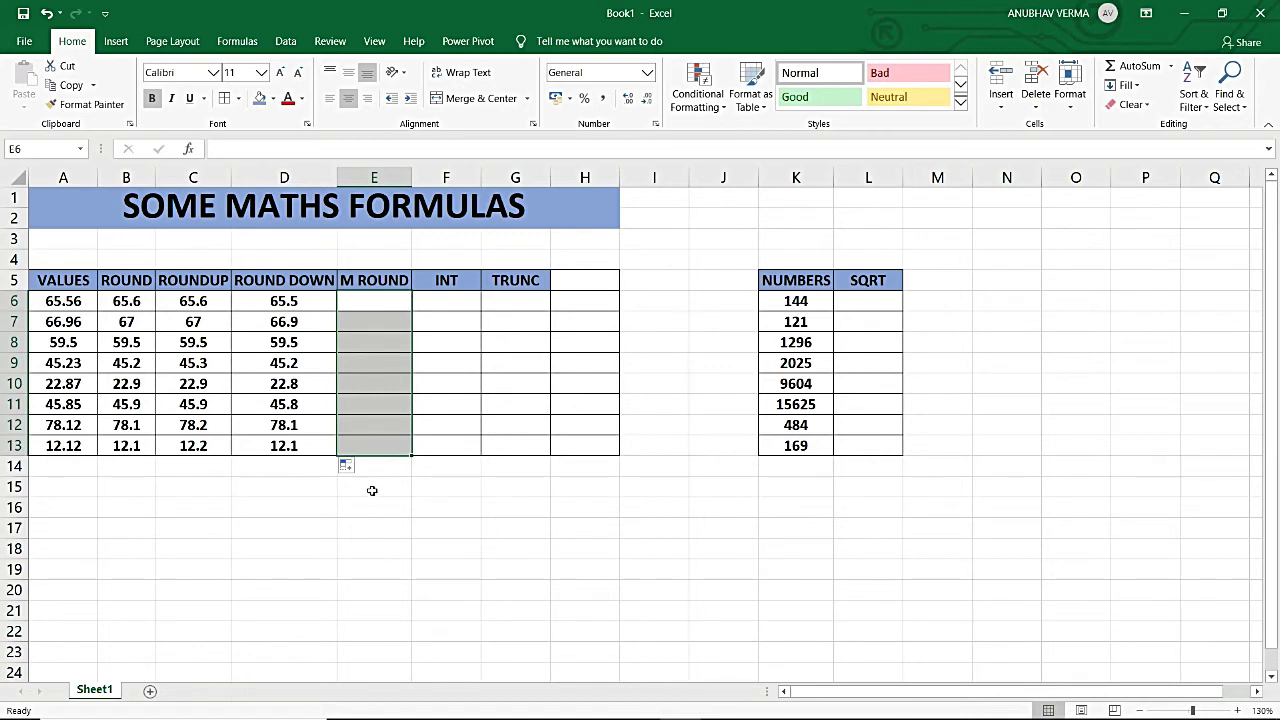
type("=MROUND")
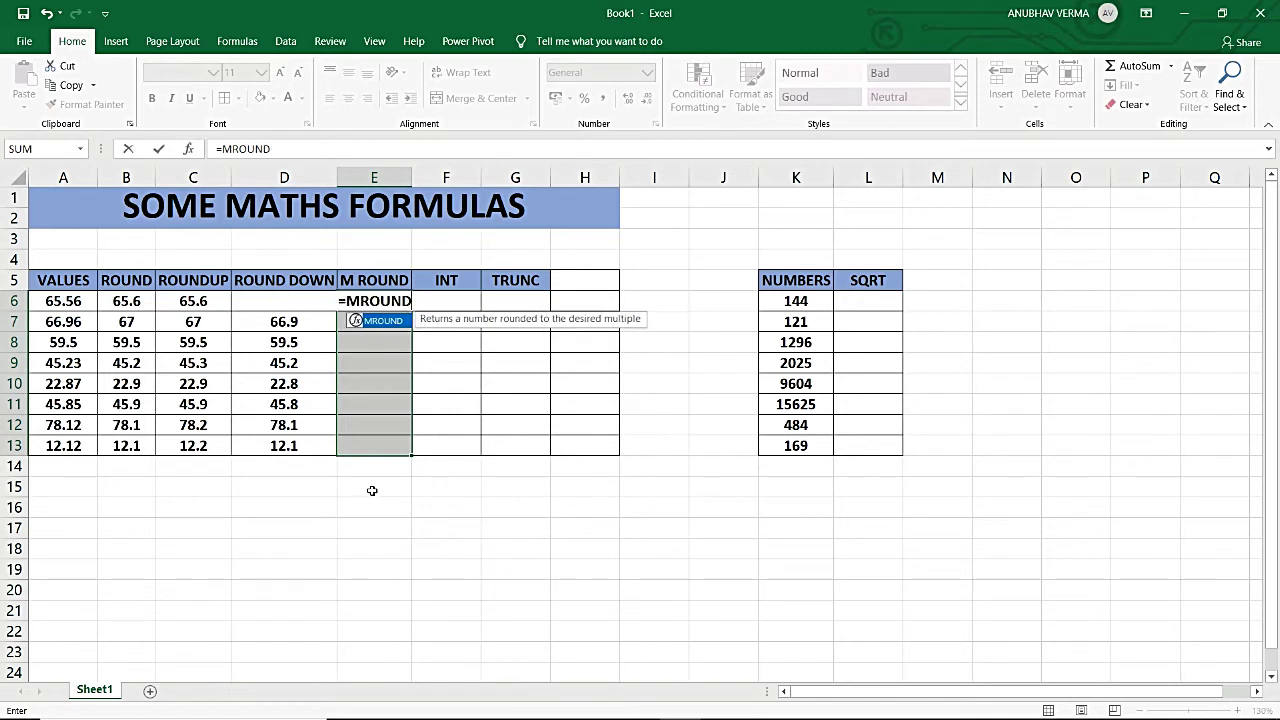
type("(")
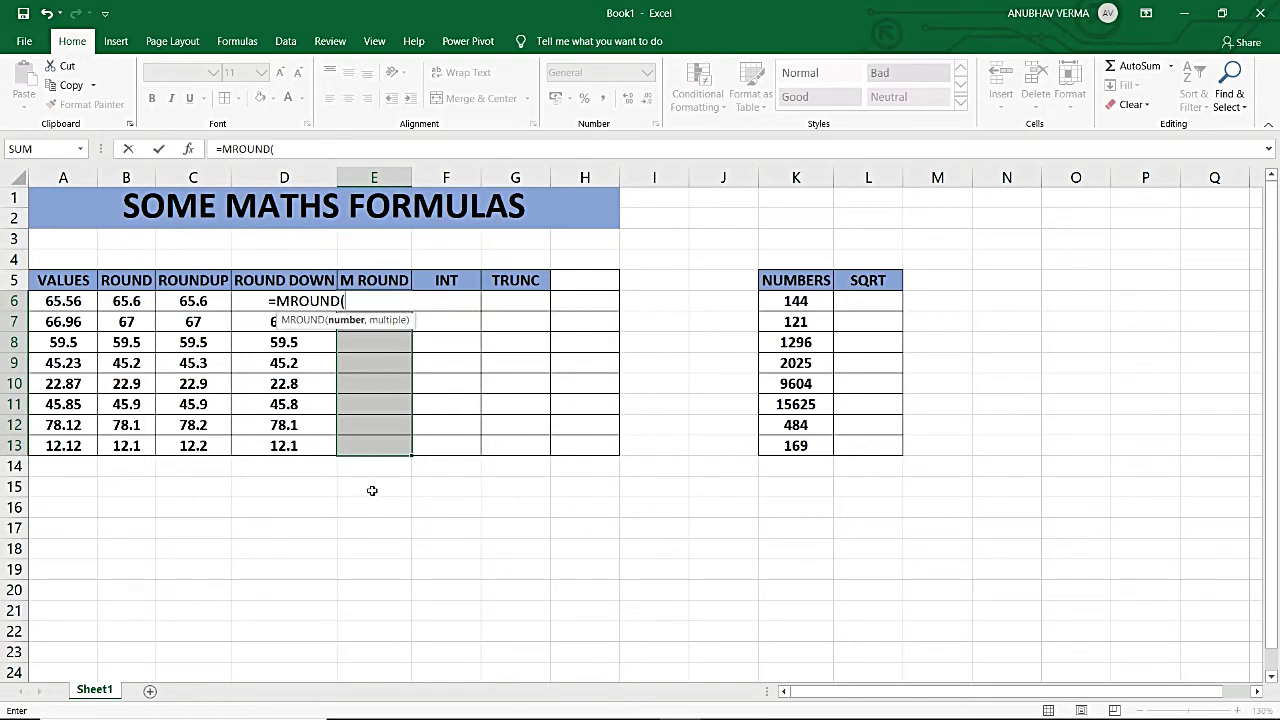
type("A")
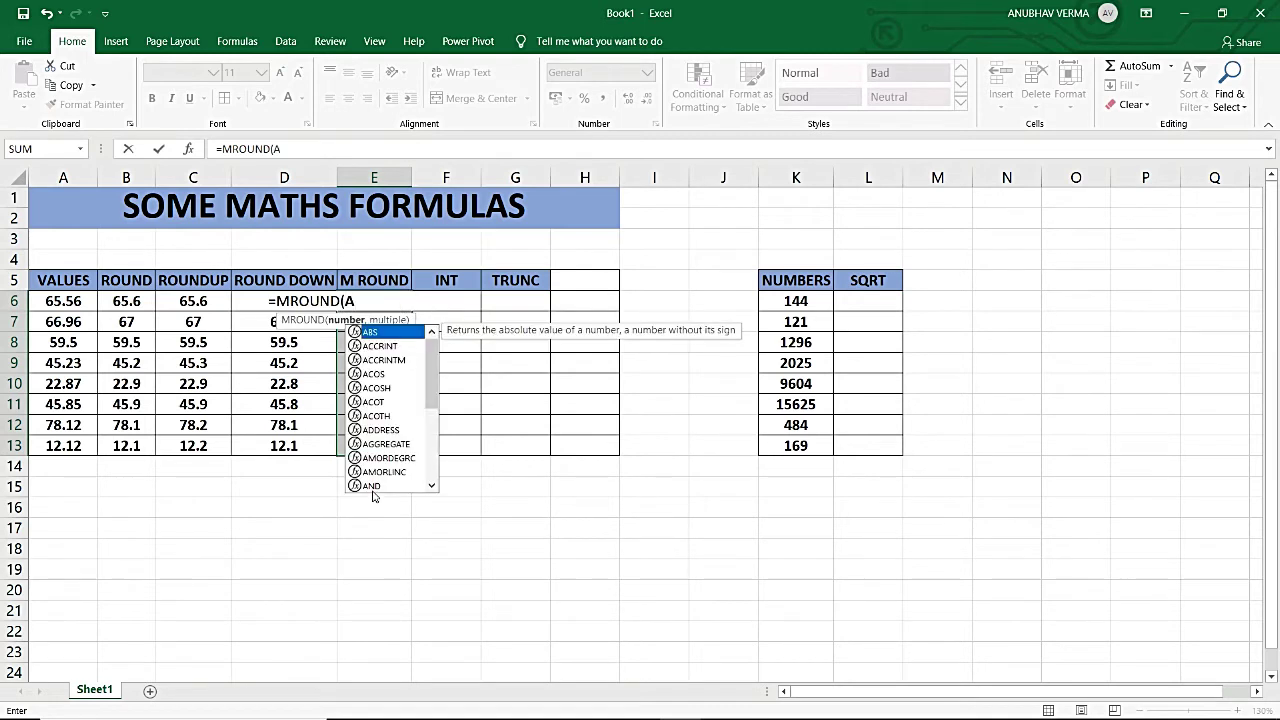
type("6")
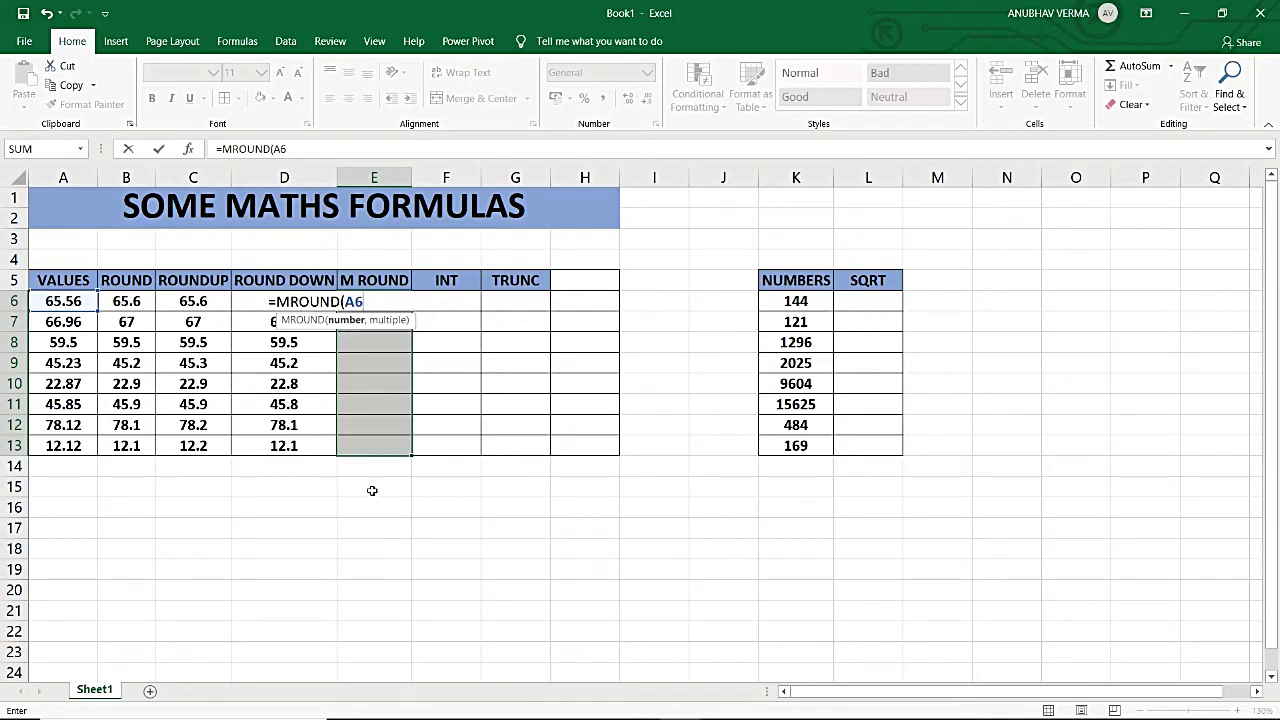
type(",5")
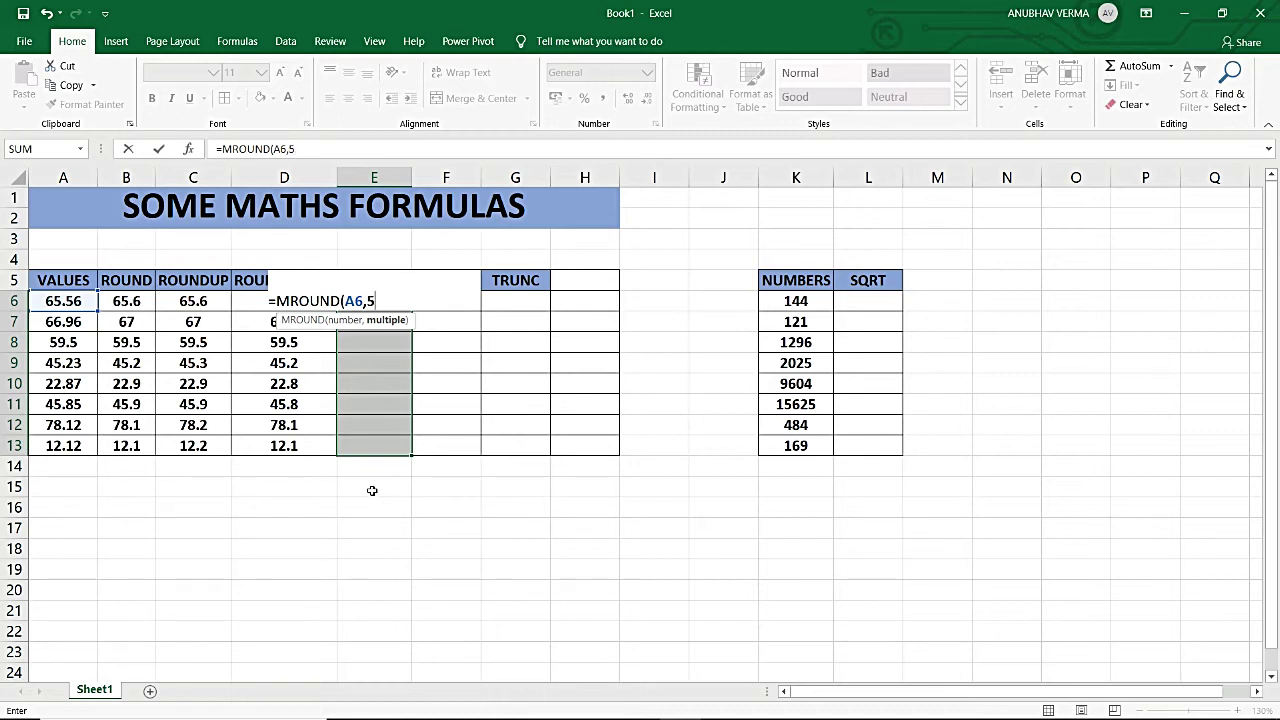
type(")")
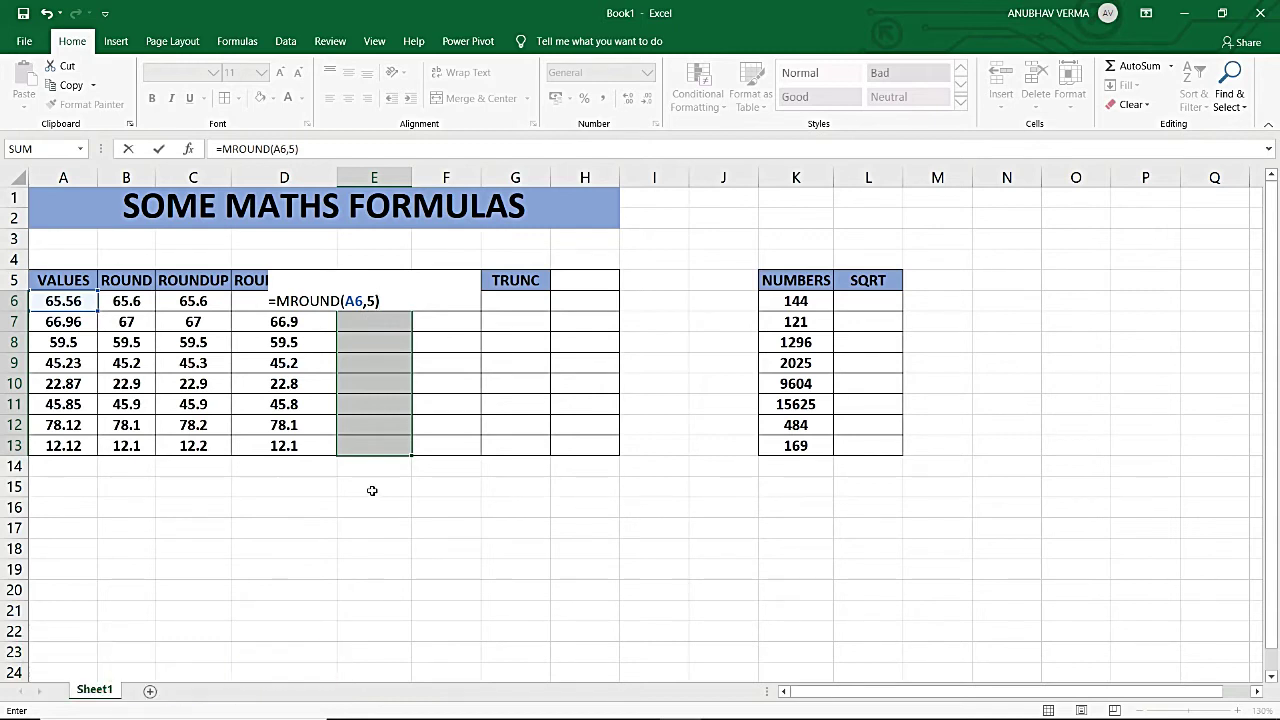
key("ctrl+Return")
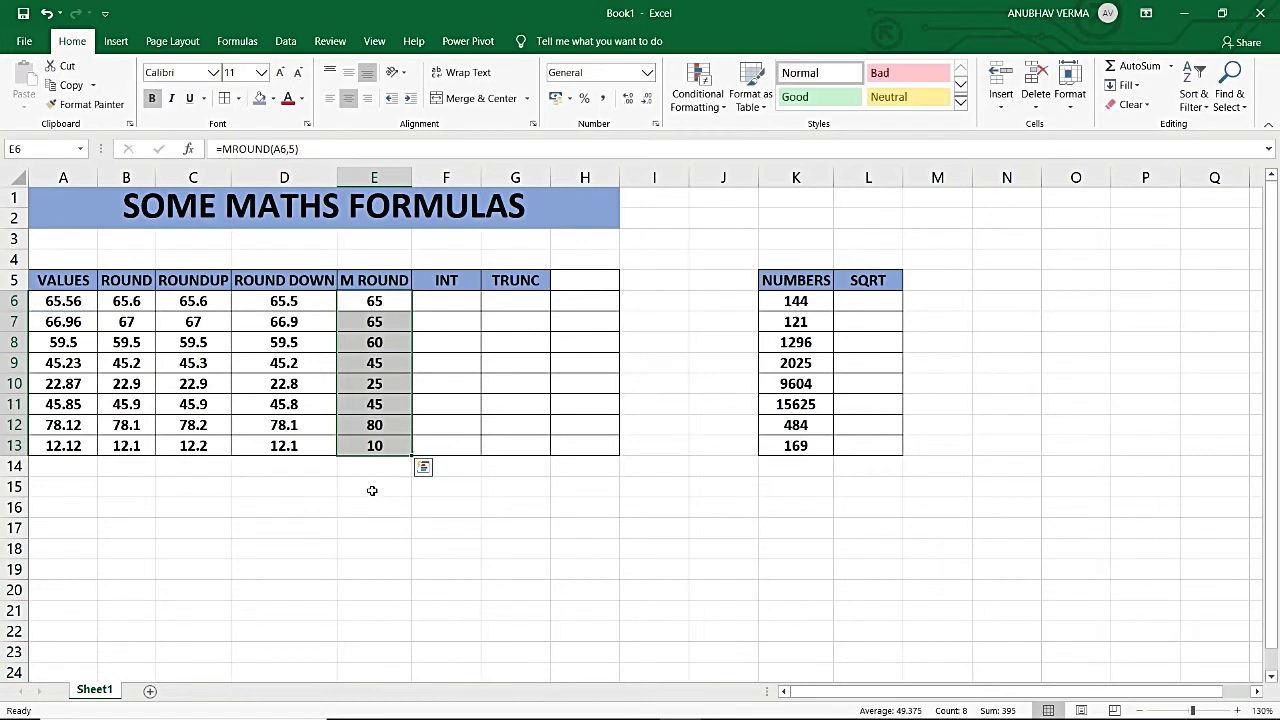
left_click(371, 490)
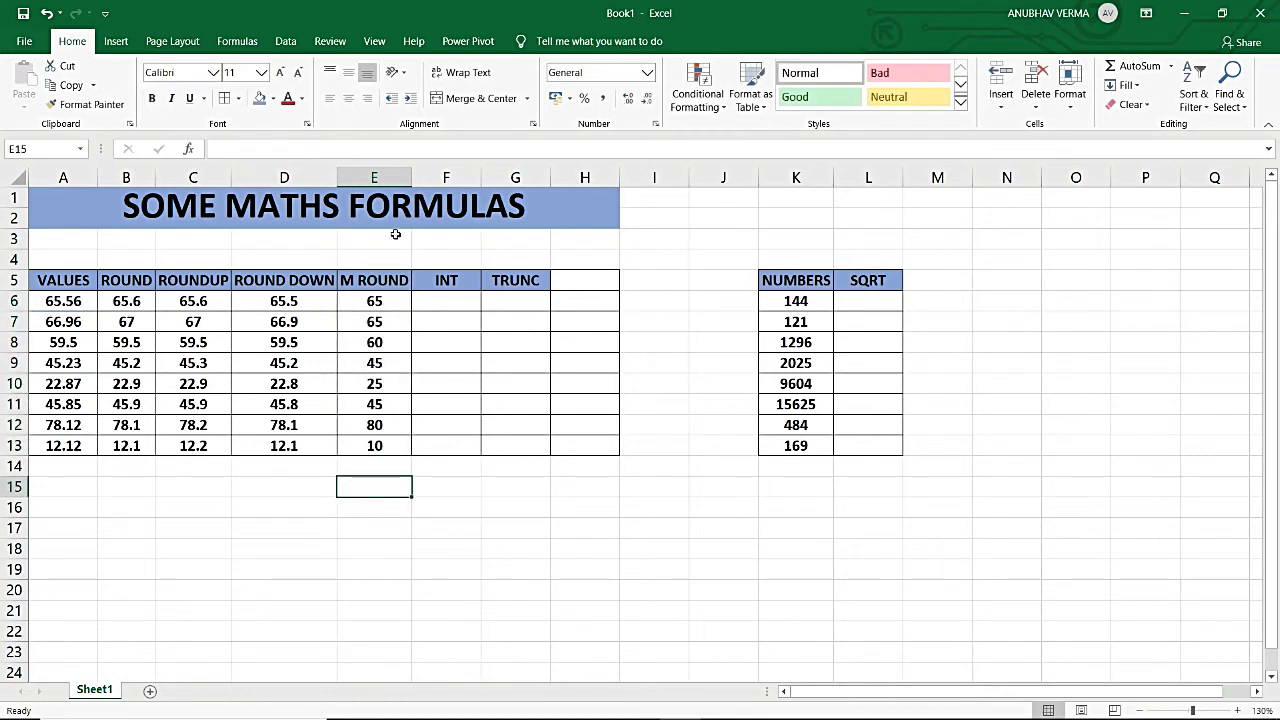
left_click_drag(385, 302, 373, 445)
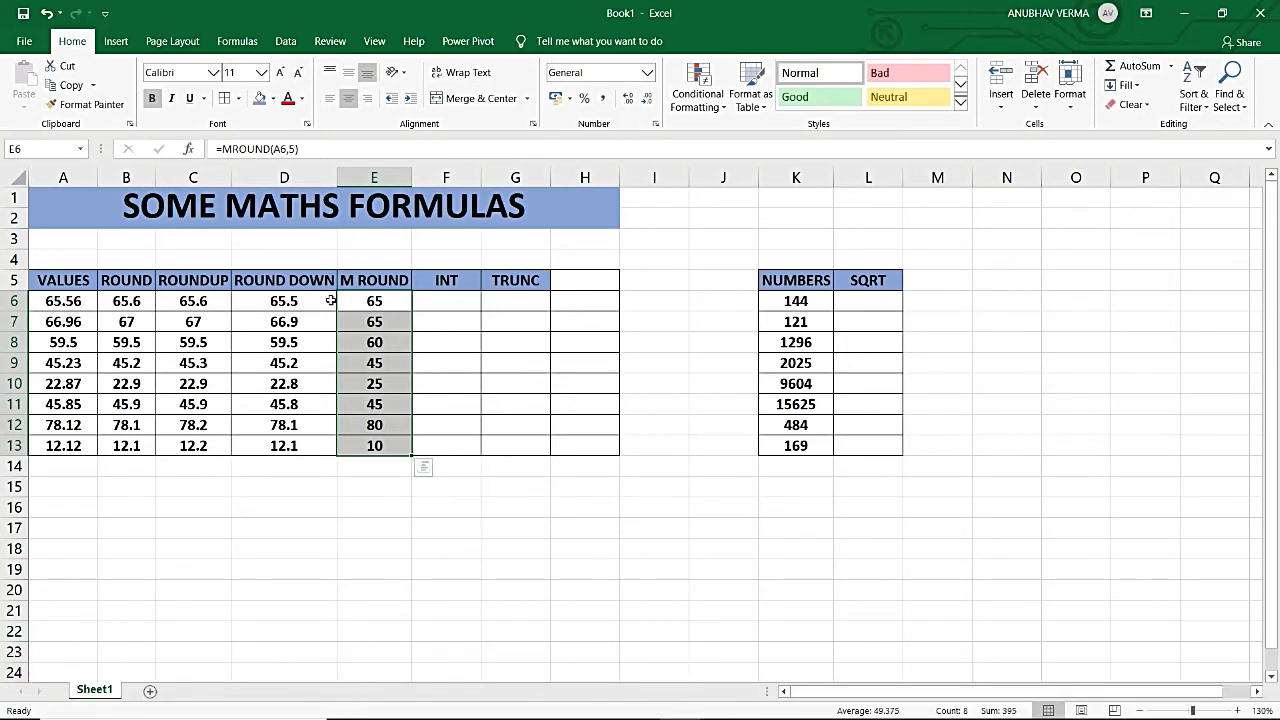
left_click_drag(452, 301, 445, 445)
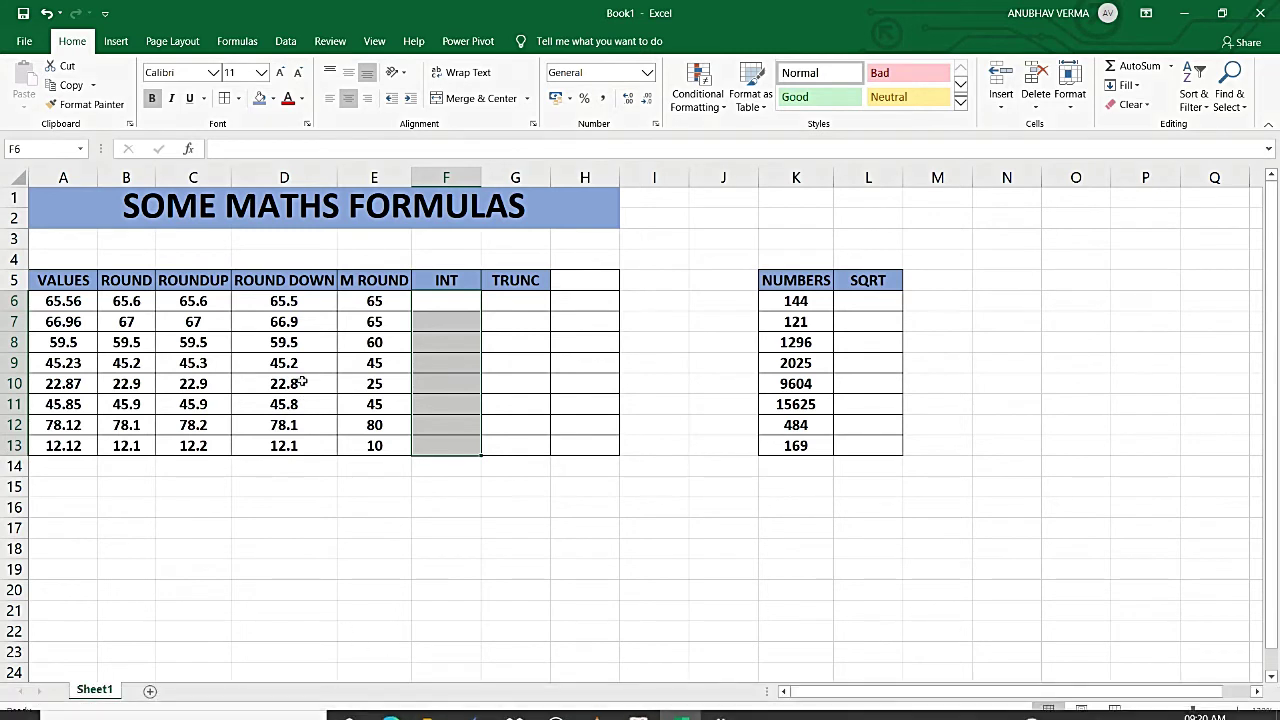
left_click_drag(296, 303, 292, 446)
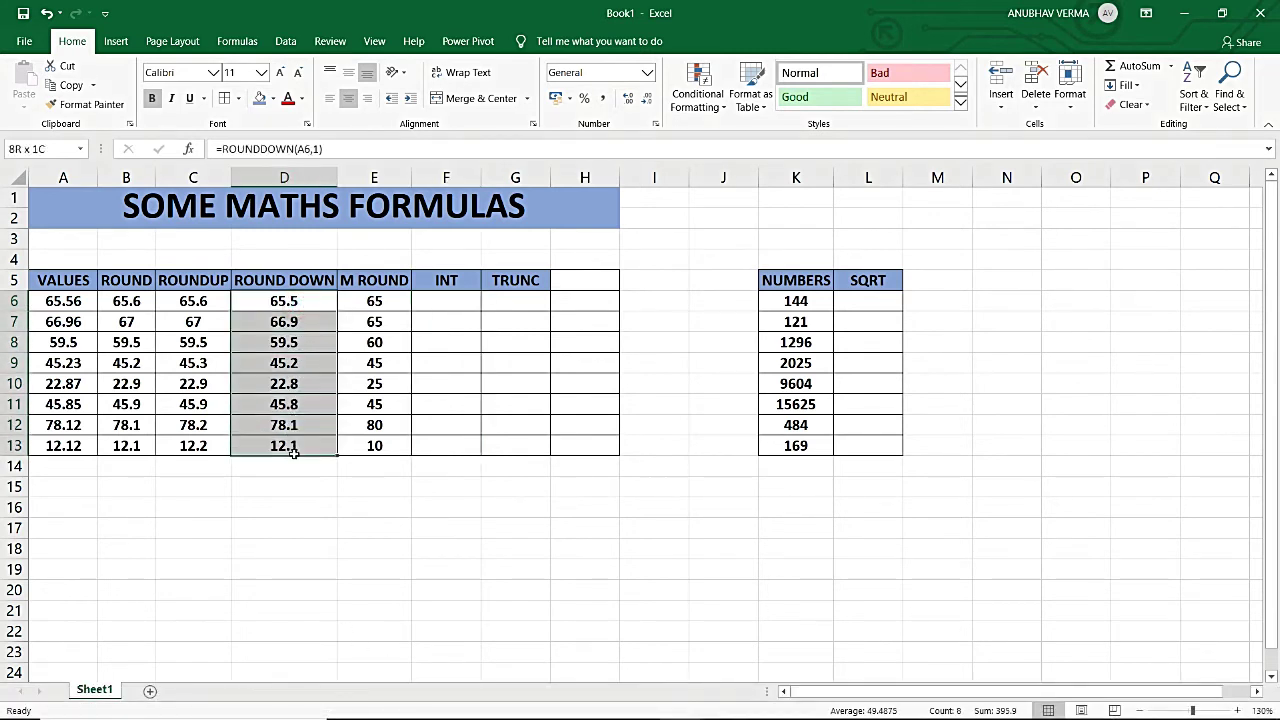
left_click_drag(288, 300, 292, 446)
left_click_drag(464, 303, 463, 440)
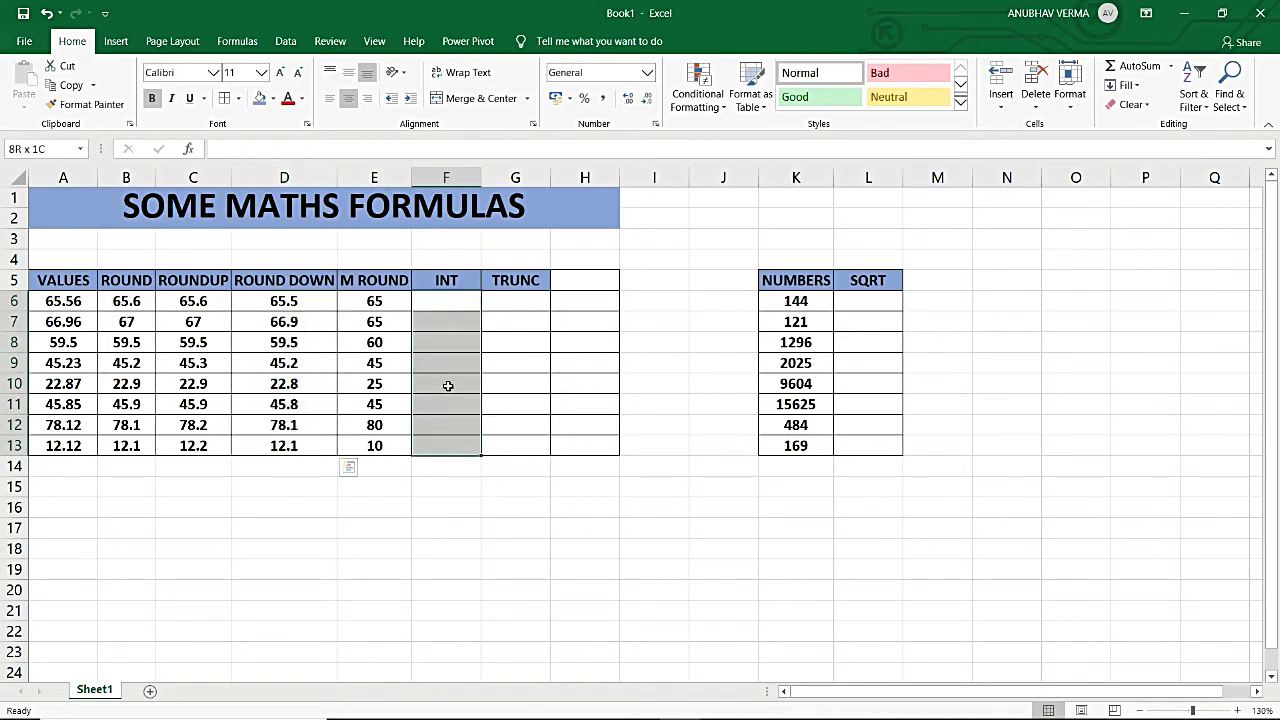
left_click(433, 300)
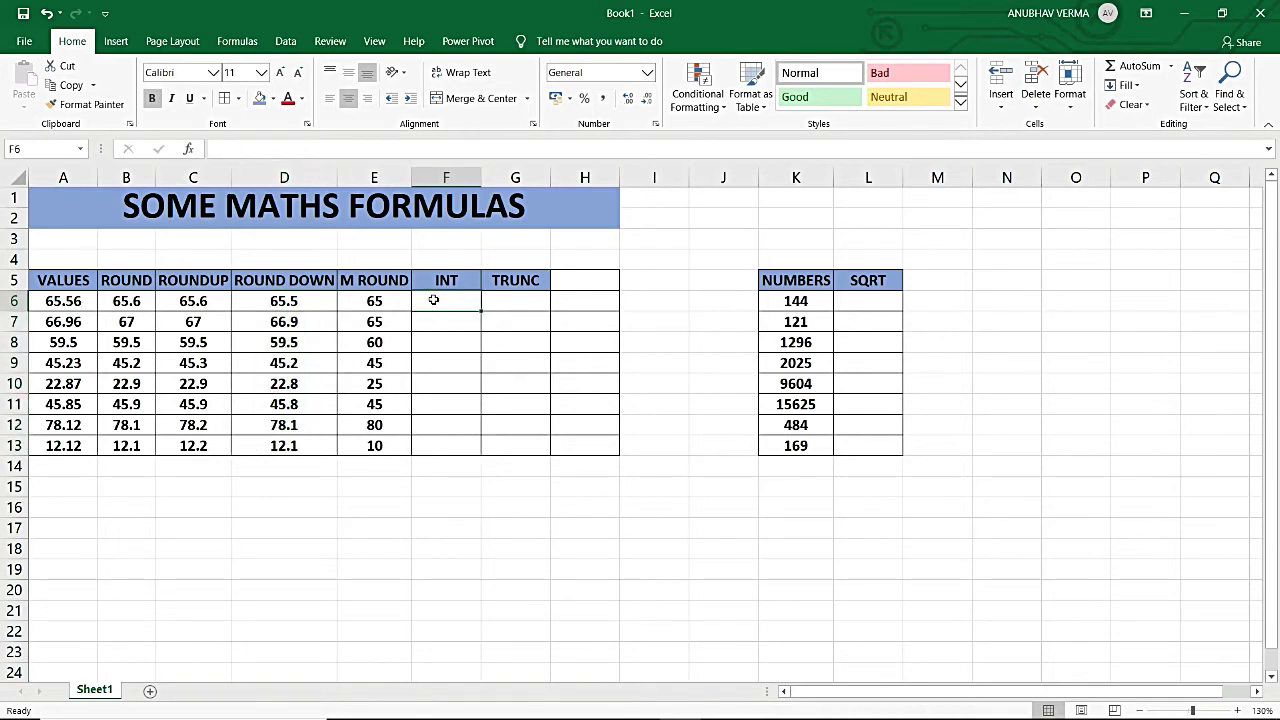
Enter =INT(A6) in F6 to take the whole-number part of the first value
type("=INT")
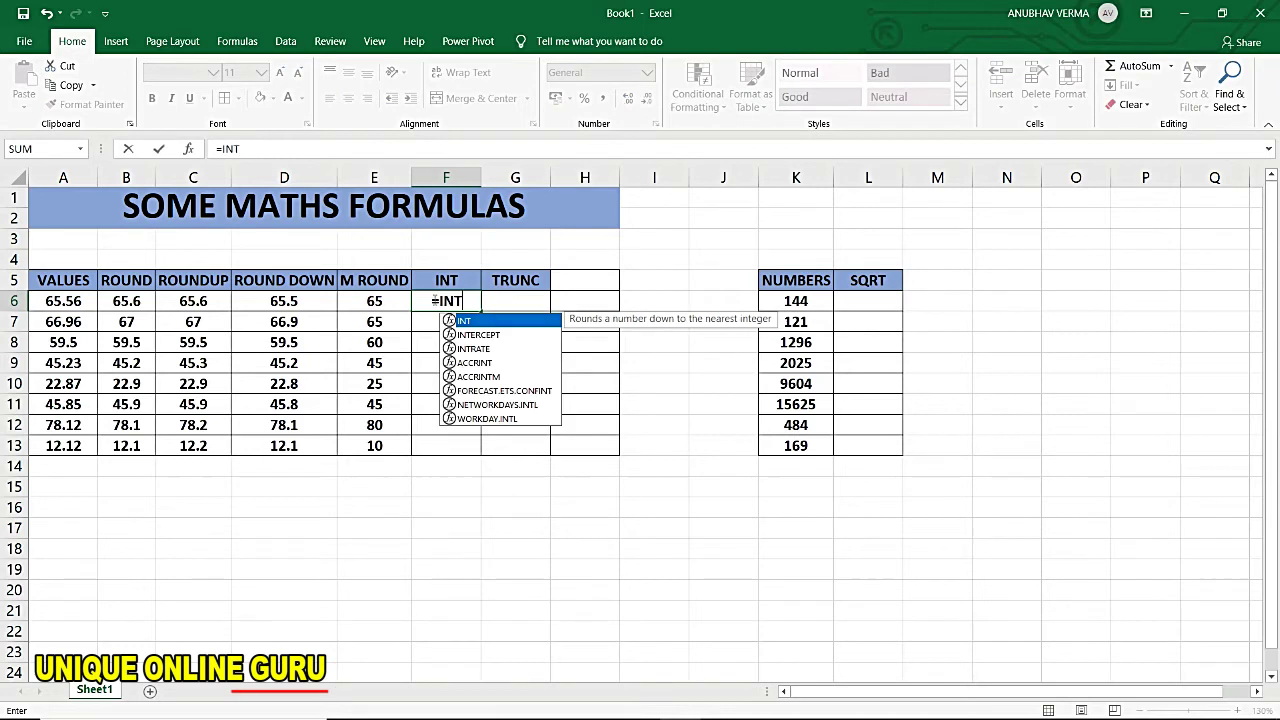
type("(")
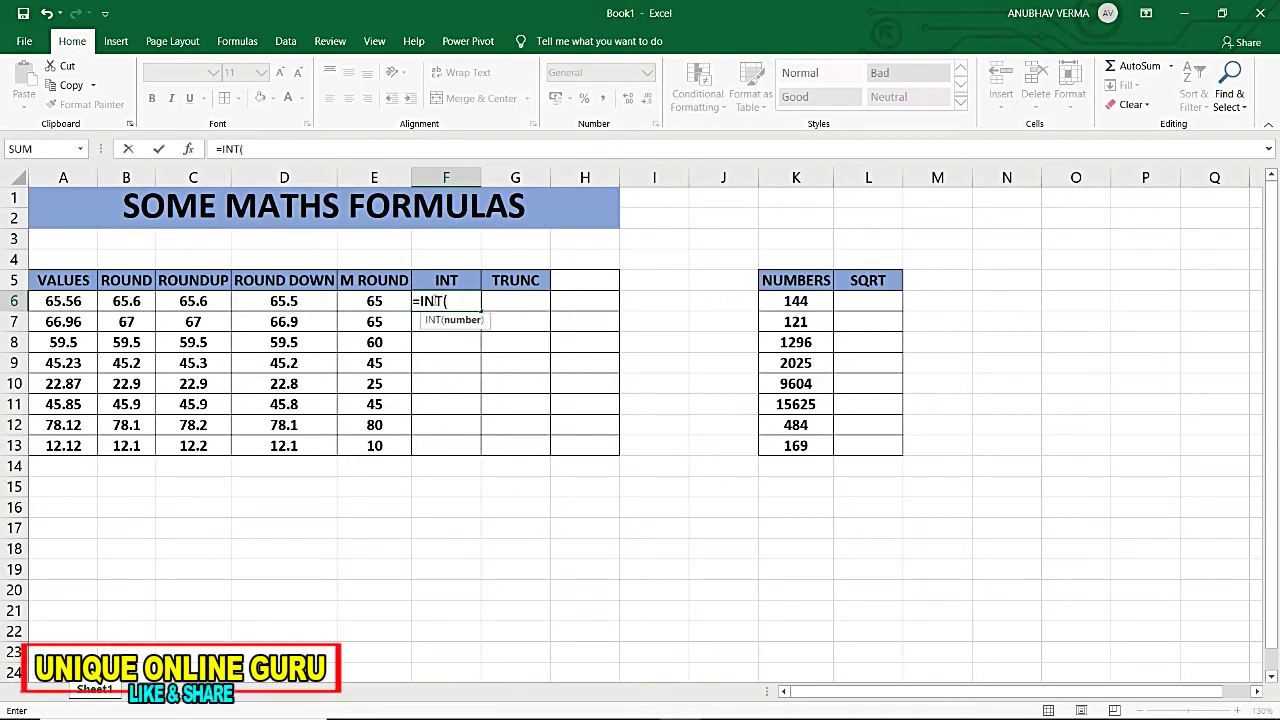
left_click(79, 299)
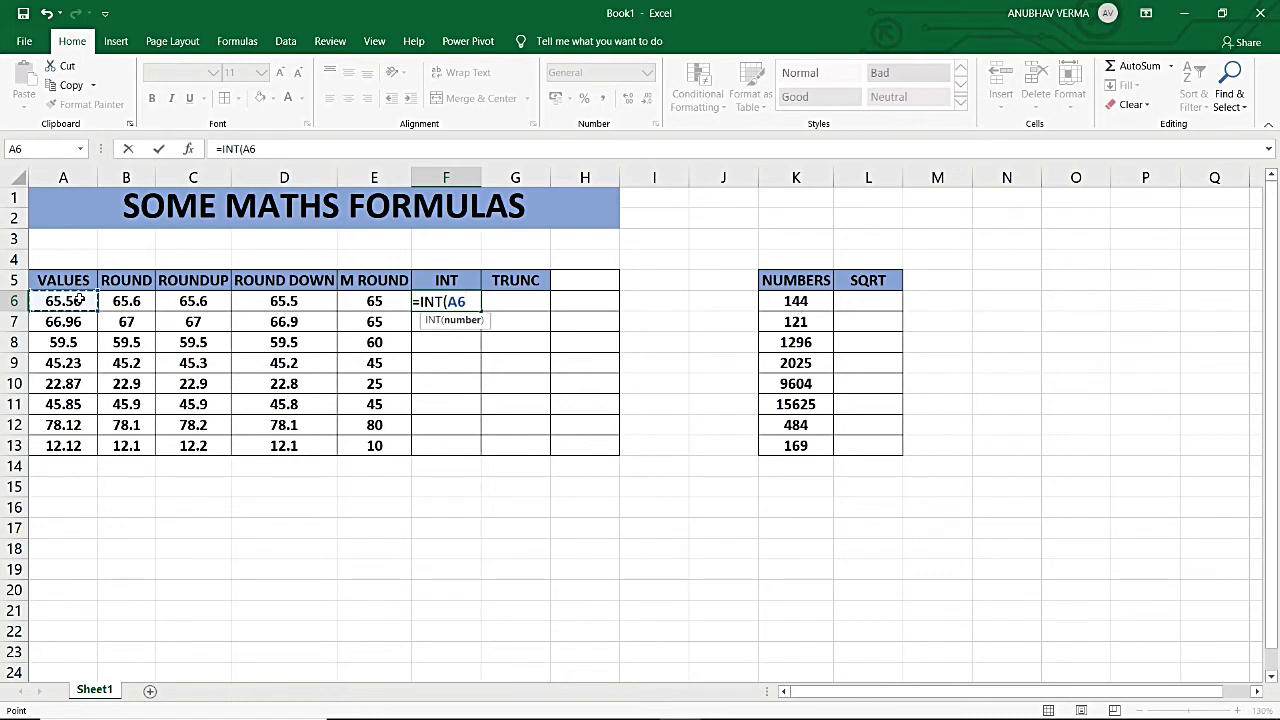
type(")")
key("Return")
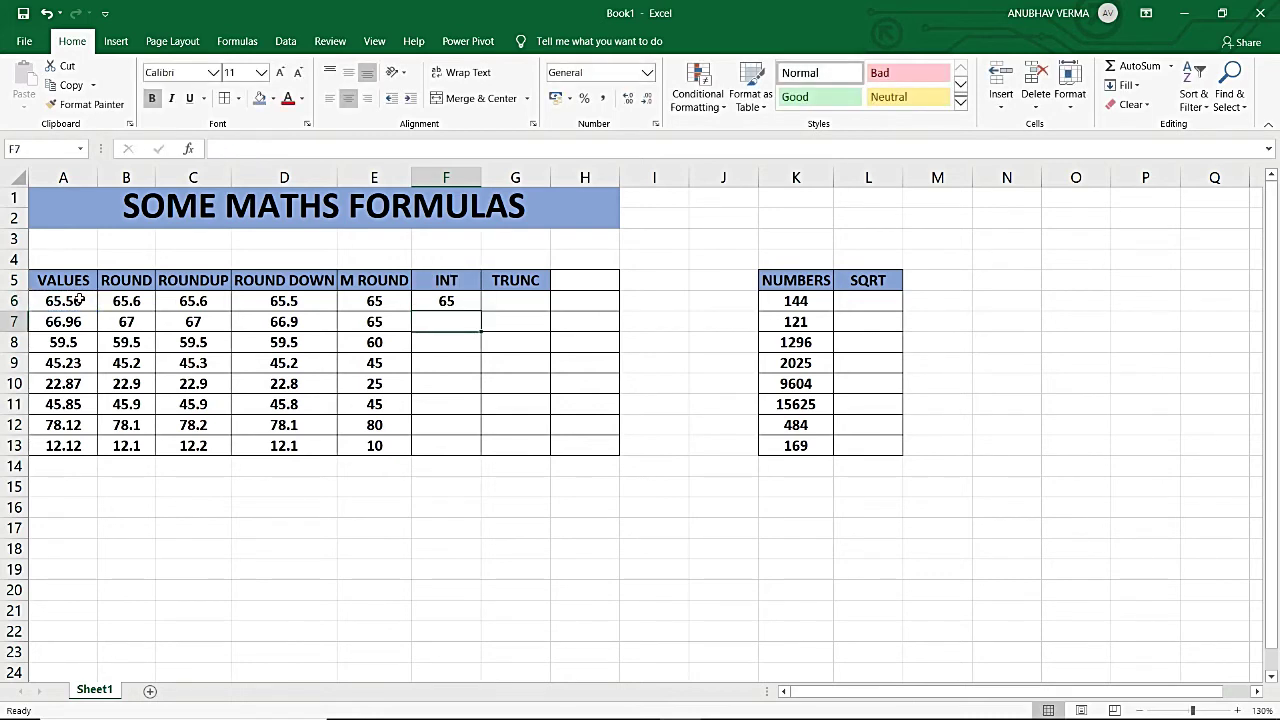
Fill the INT formula from F6 down to F13, giving 65, 66, 59, 45, 22, 45, 78, 12
left_click(437, 303)
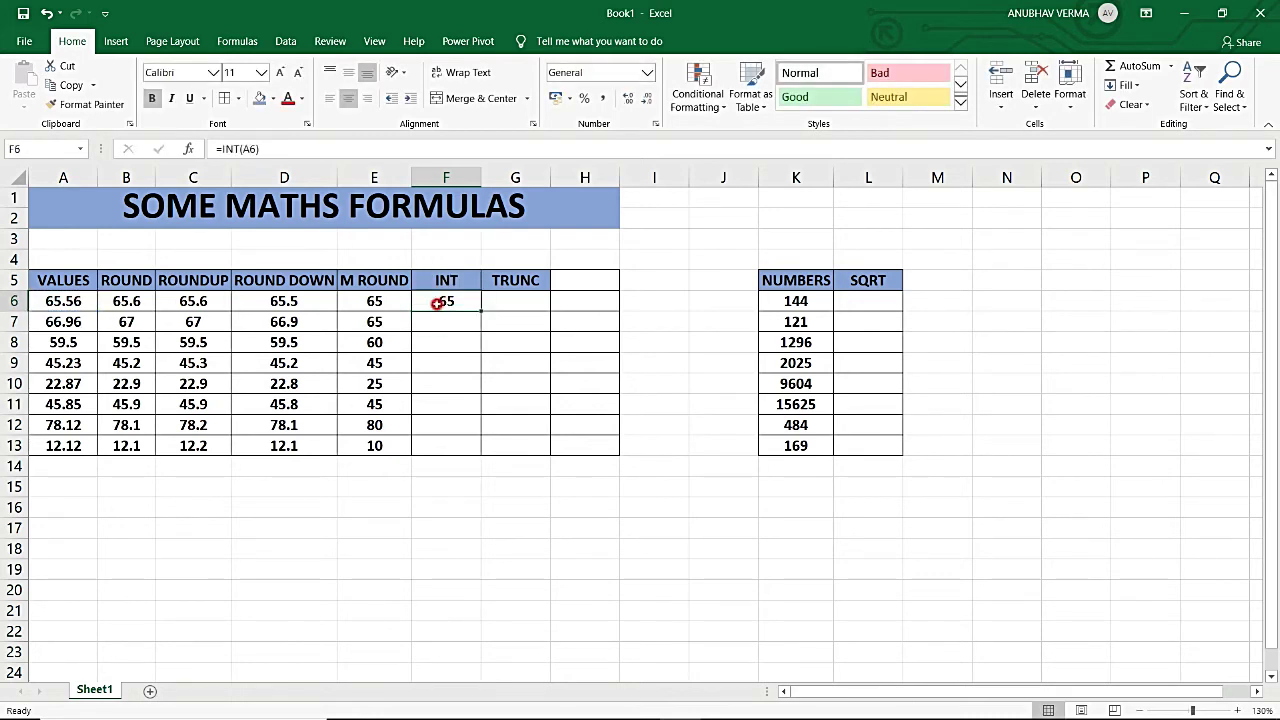
double_click(482, 313)
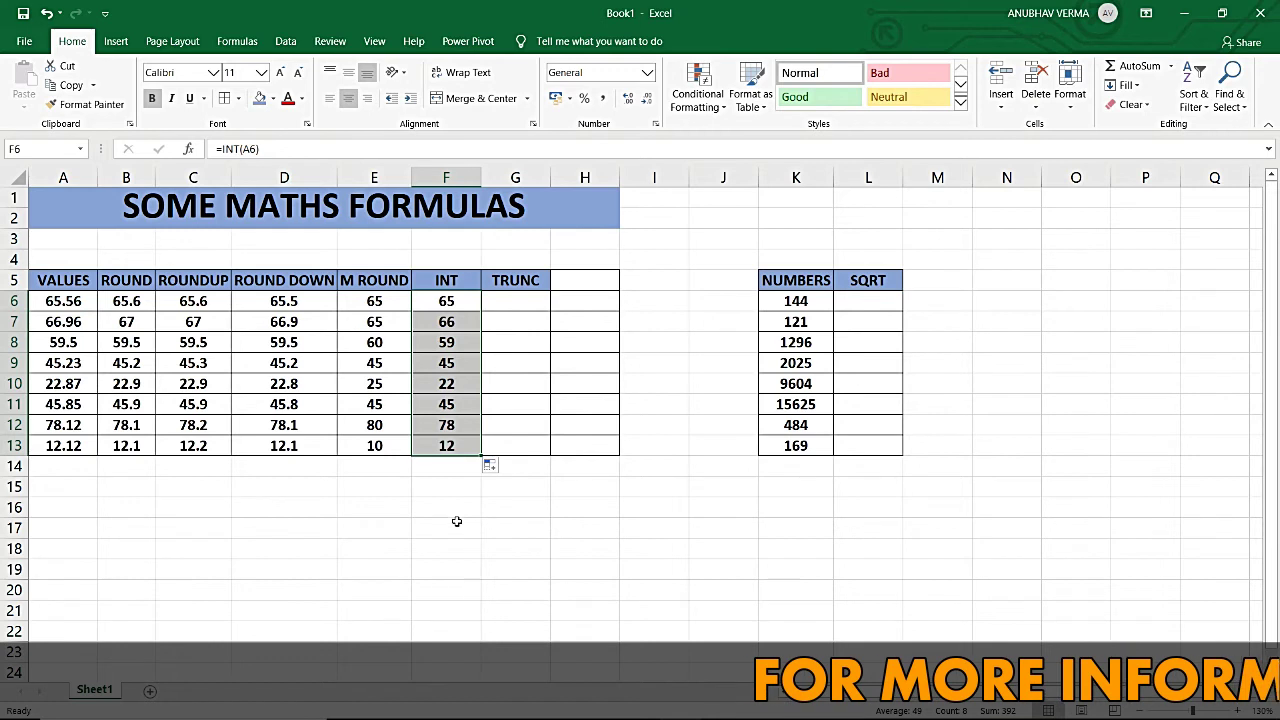
left_click(450, 526)
left_click_drag(511, 305, 512, 445)
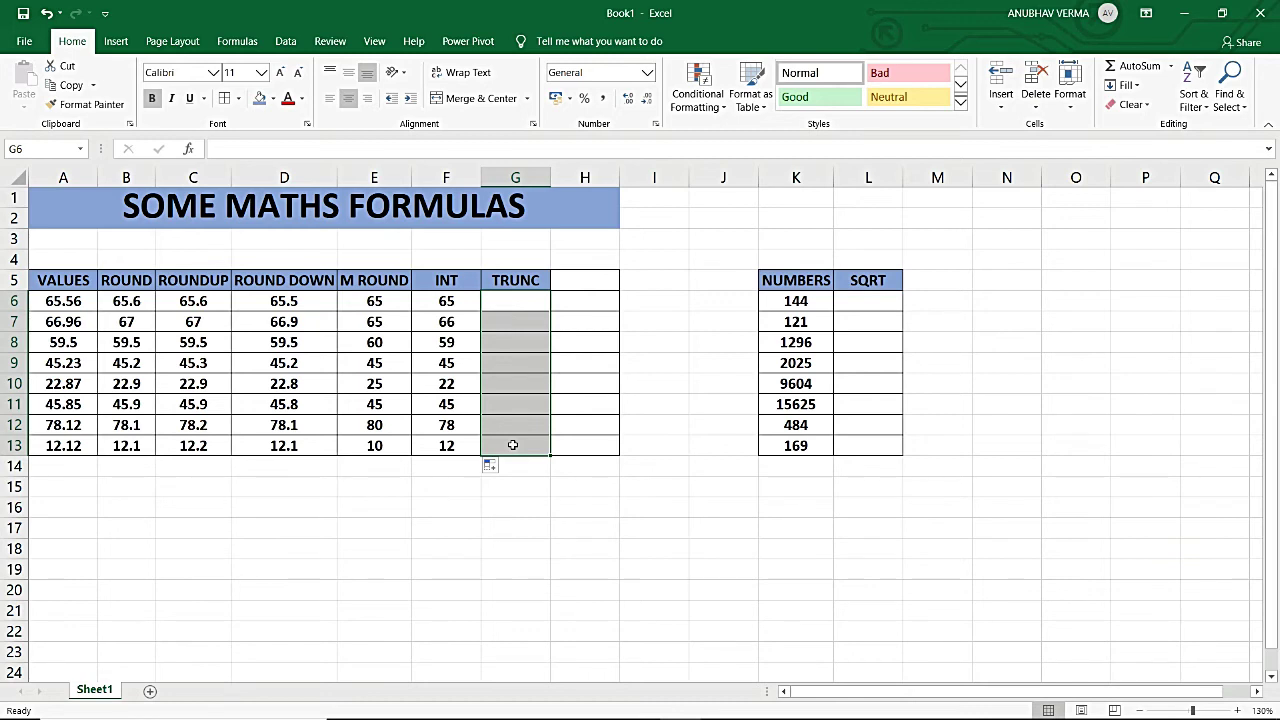
Fill G6:G13 at once with =TRUNC(A6,1), giving 65.5 through 12.1
type("=TRUNC(")
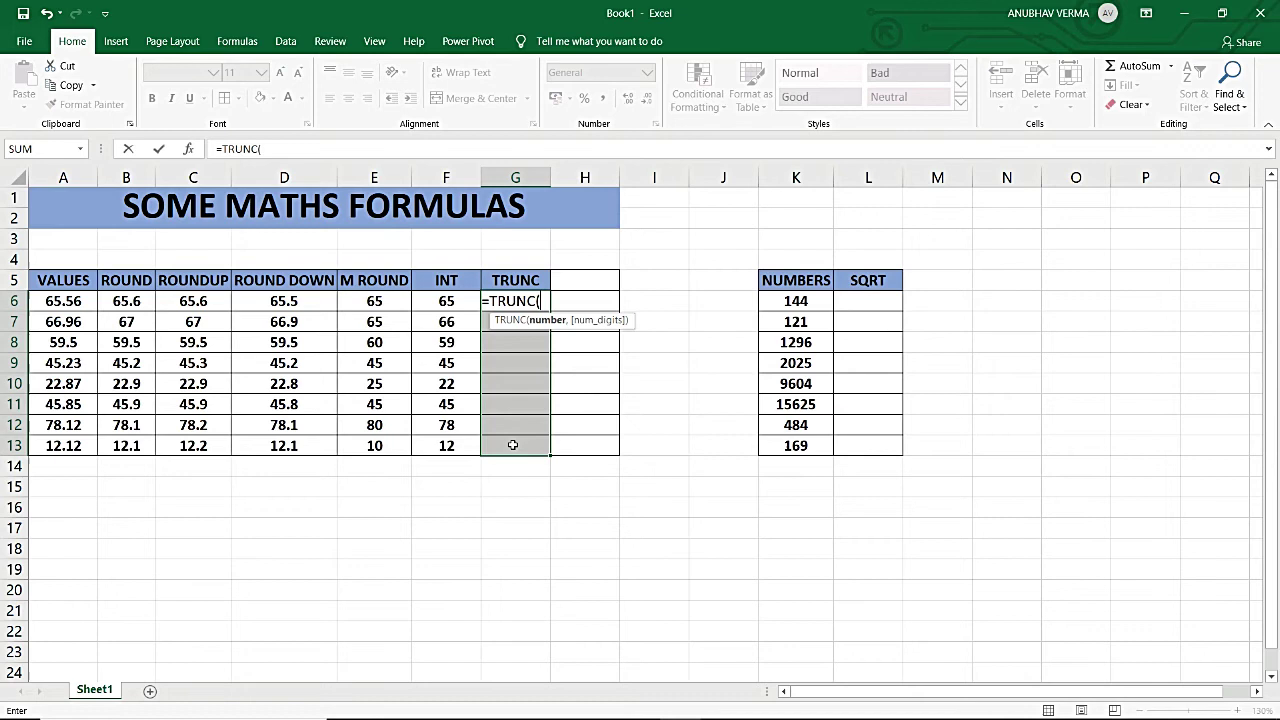
left_click(88, 299)
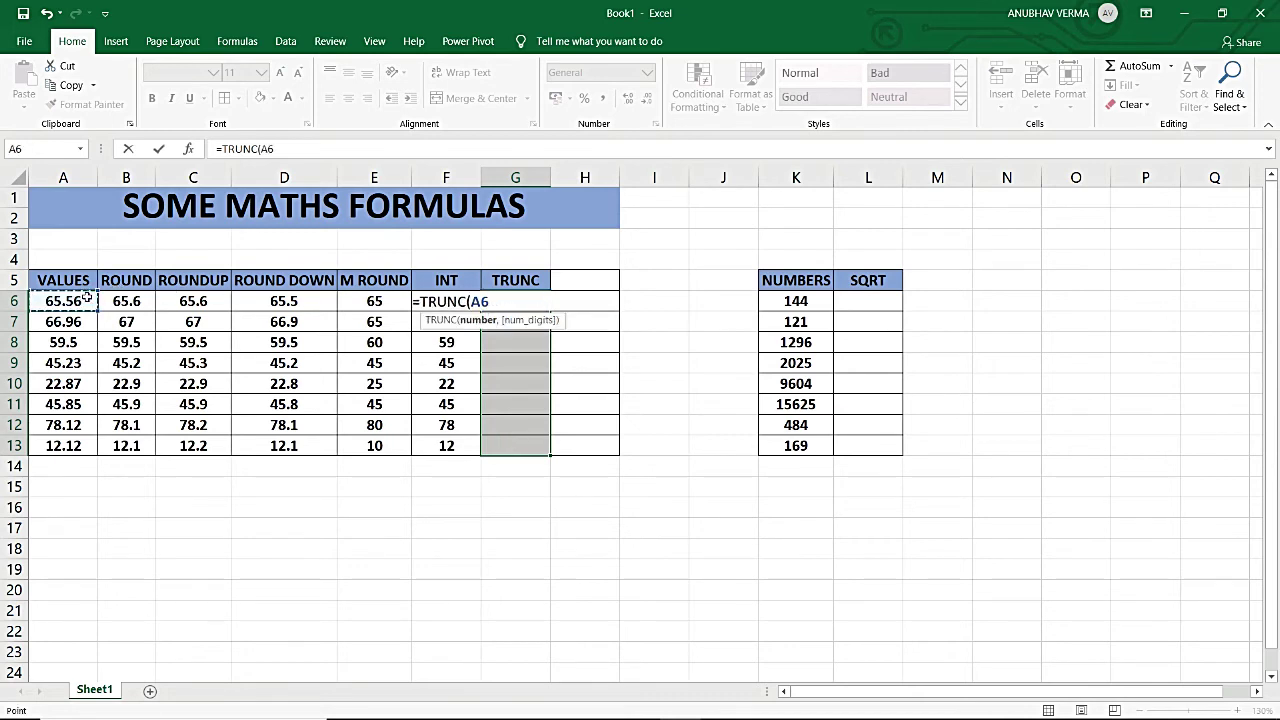
type(",1")
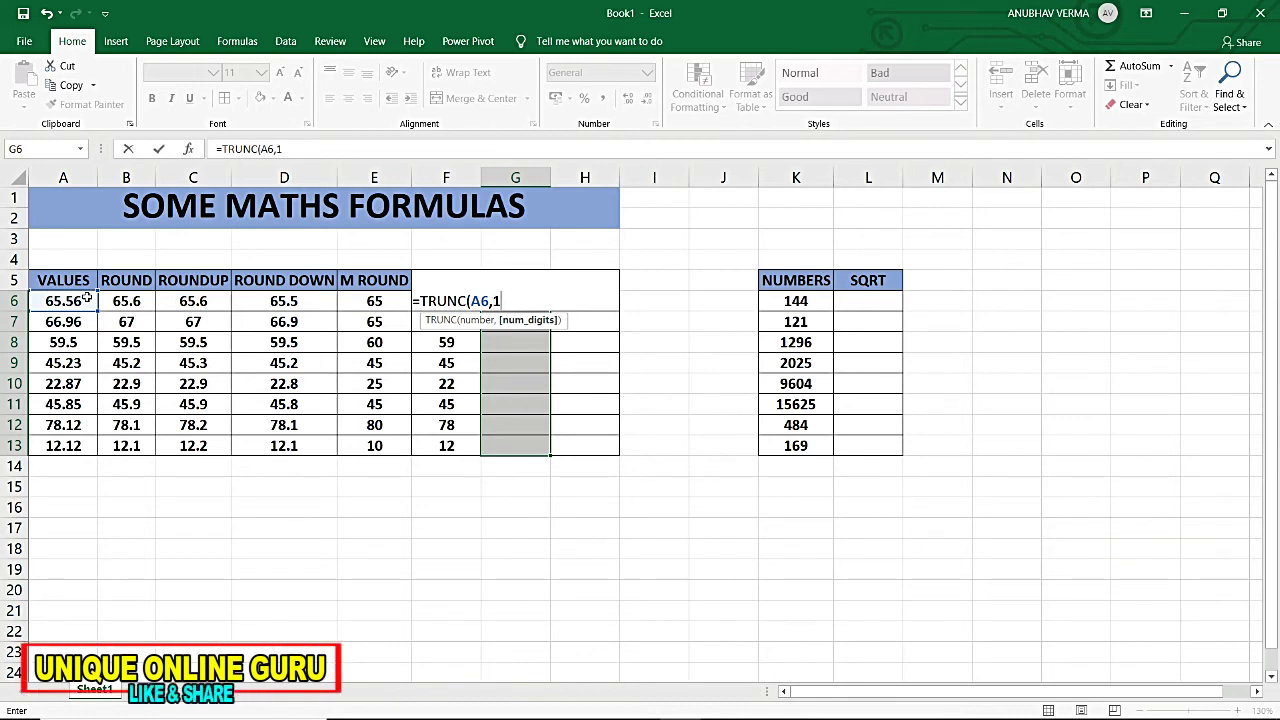
type(")")
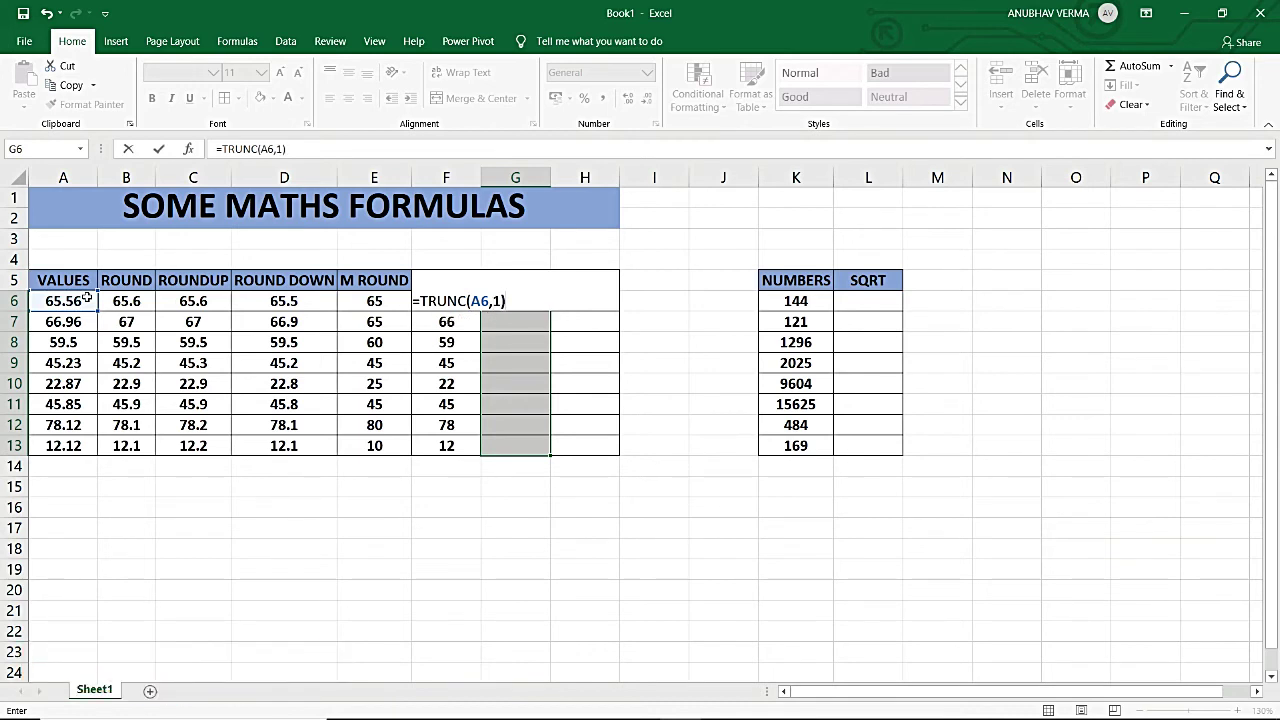
key("ctrl+Return")
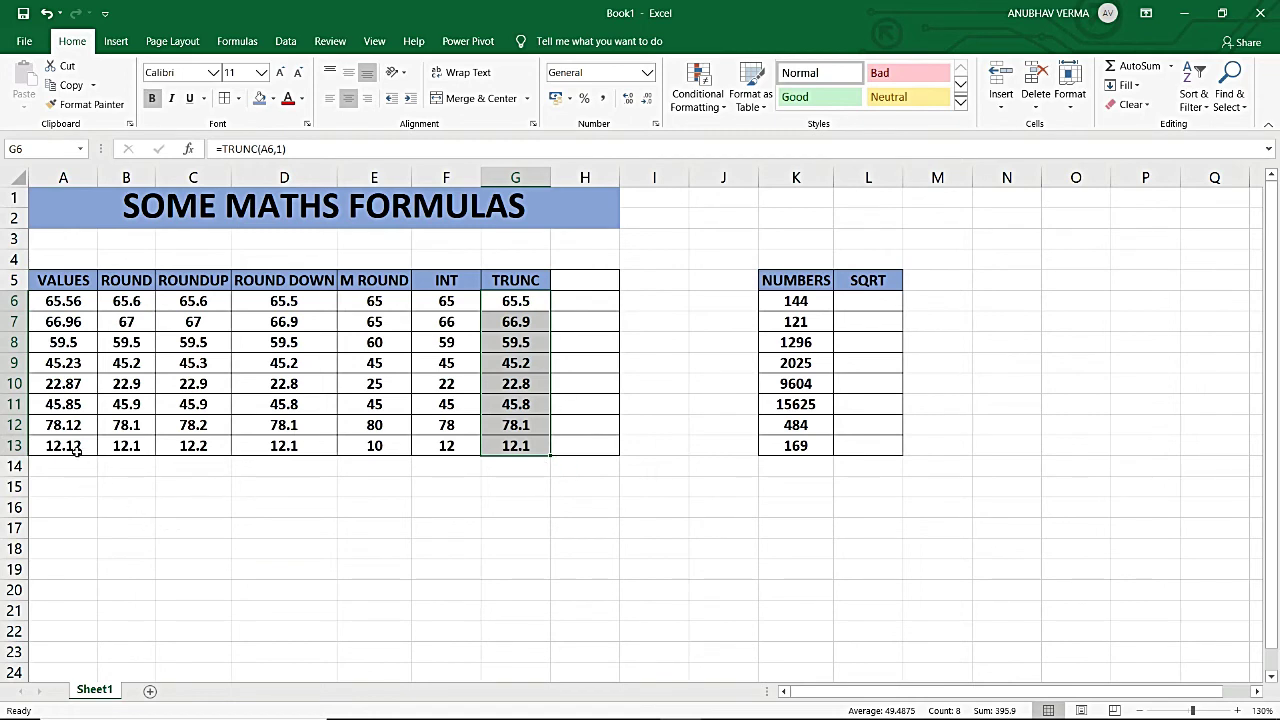
Compare the source values in column A with the TRUNC results in G6:G13
left_click_drag(76, 450, 84, 319)
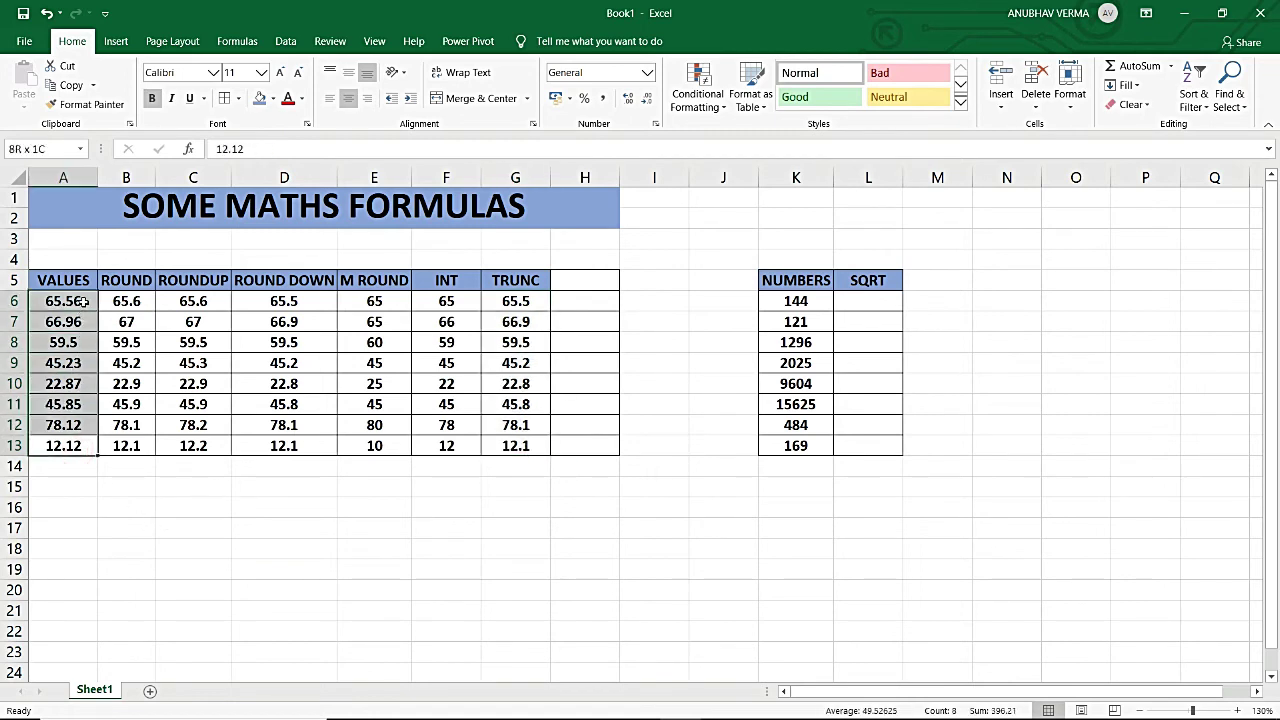
mouse_move(84, 319)
left_mouse_down()
mouse_move(75, 446)
mouse_move(78, 305)
left_mouse_up()
left_click_drag(516, 450, 515, 301)
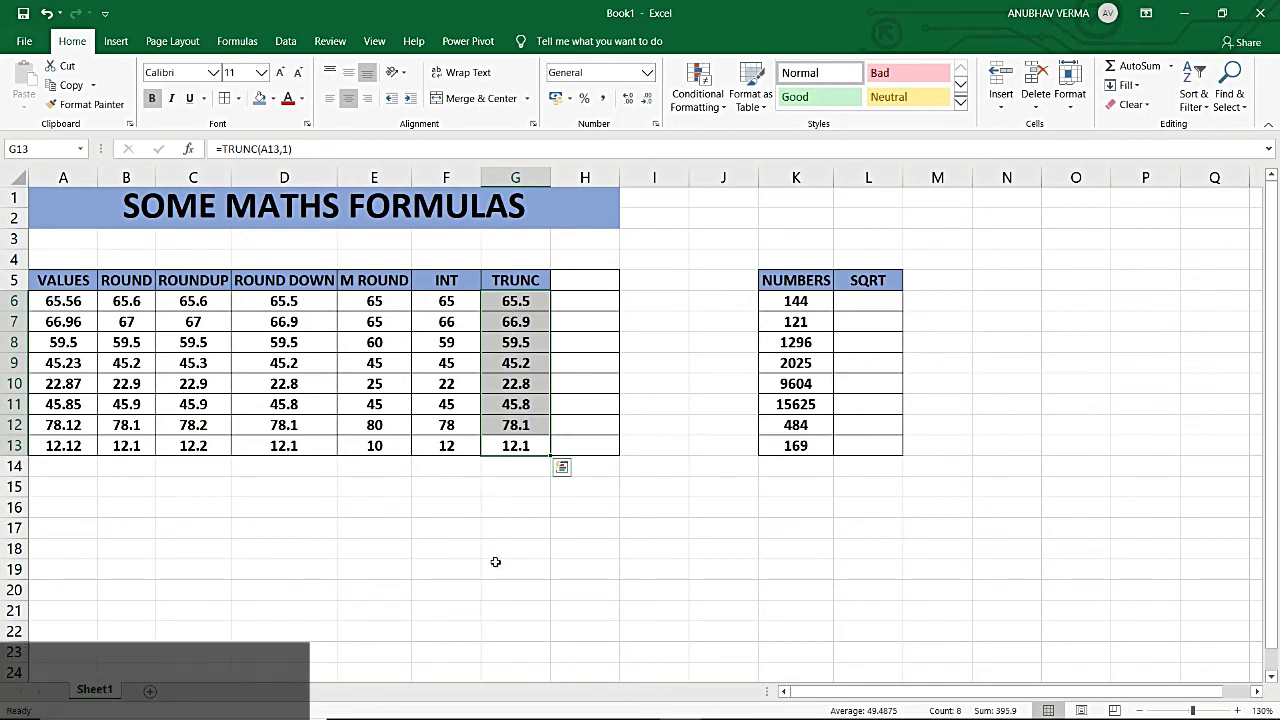
left_click_drag(864, 300, 866, 445)
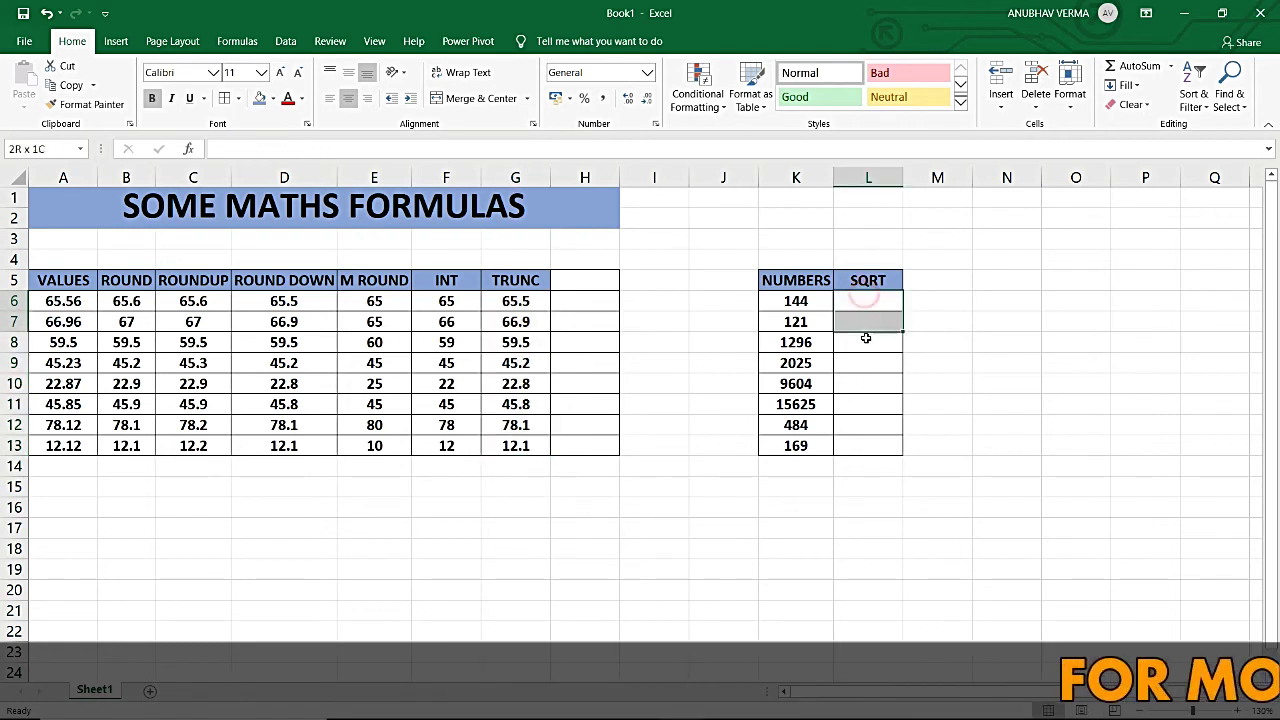
Fill L6:L13 with =SQRT(K6), giving square roots 12 through 13, and check them against column K
left_click_drag(870, 283, 866, 457)
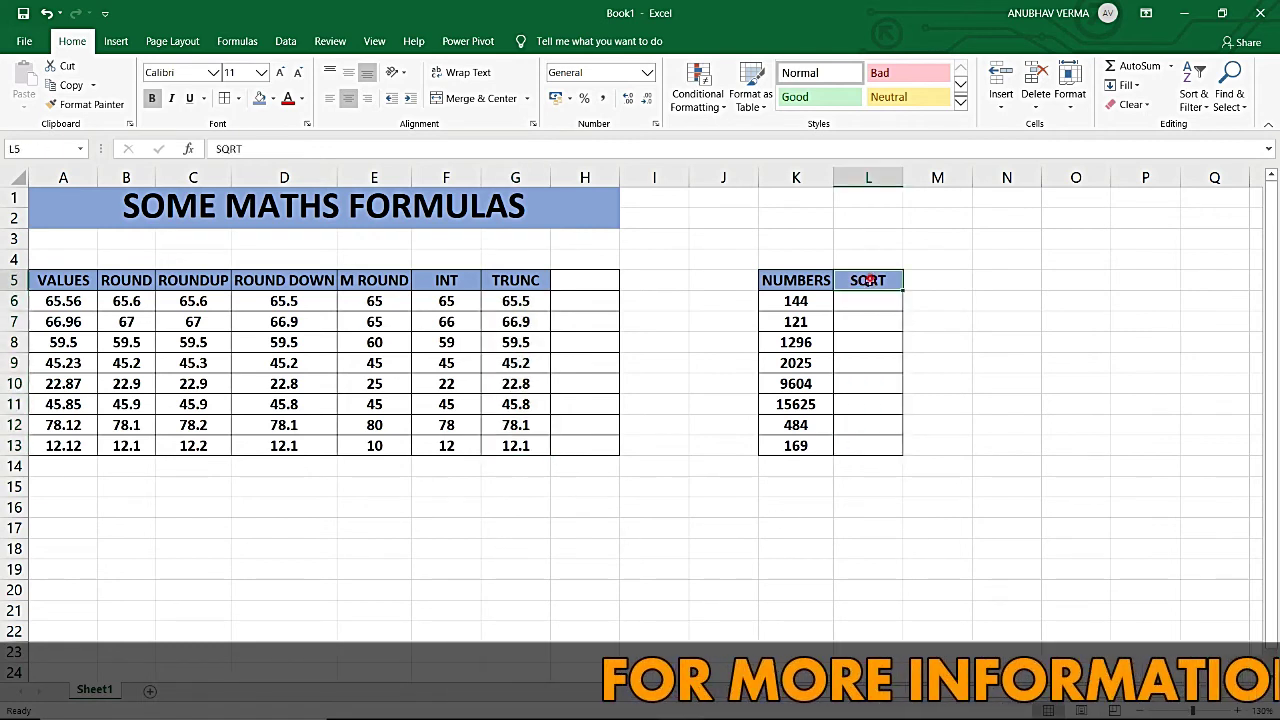
left_click(858, 508)
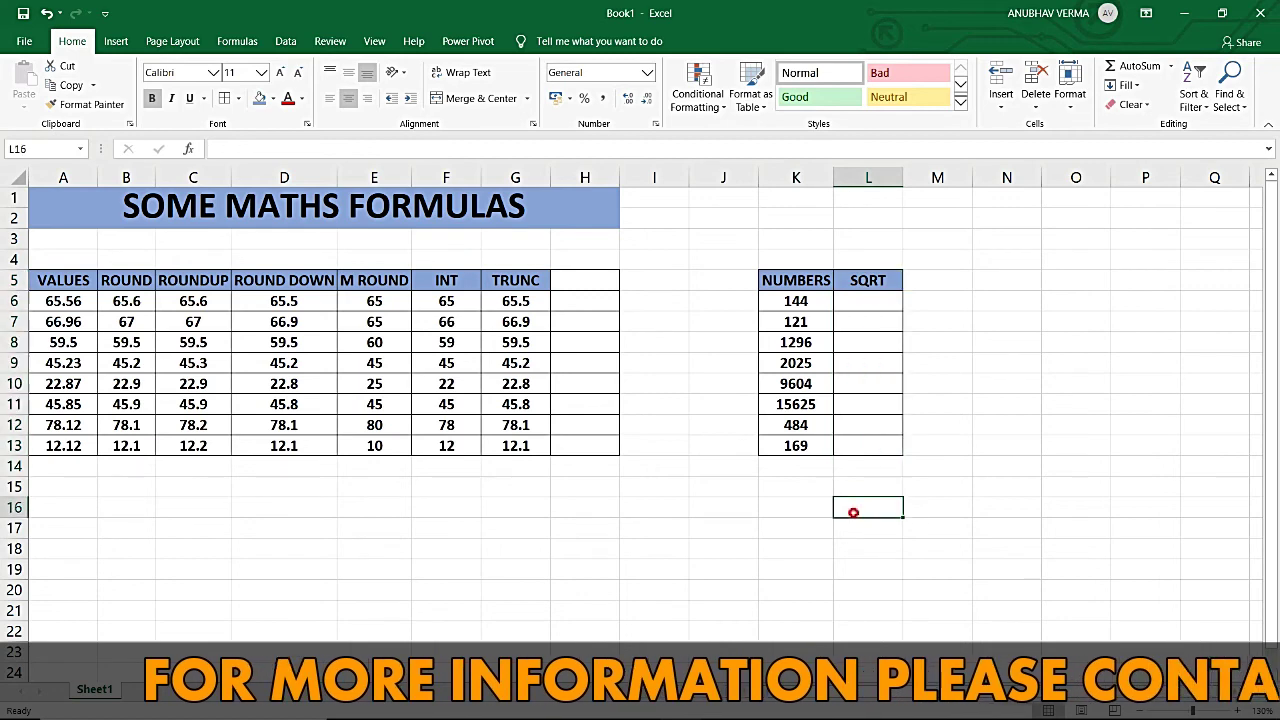
left_click_drag(782, 296, 793, 441)
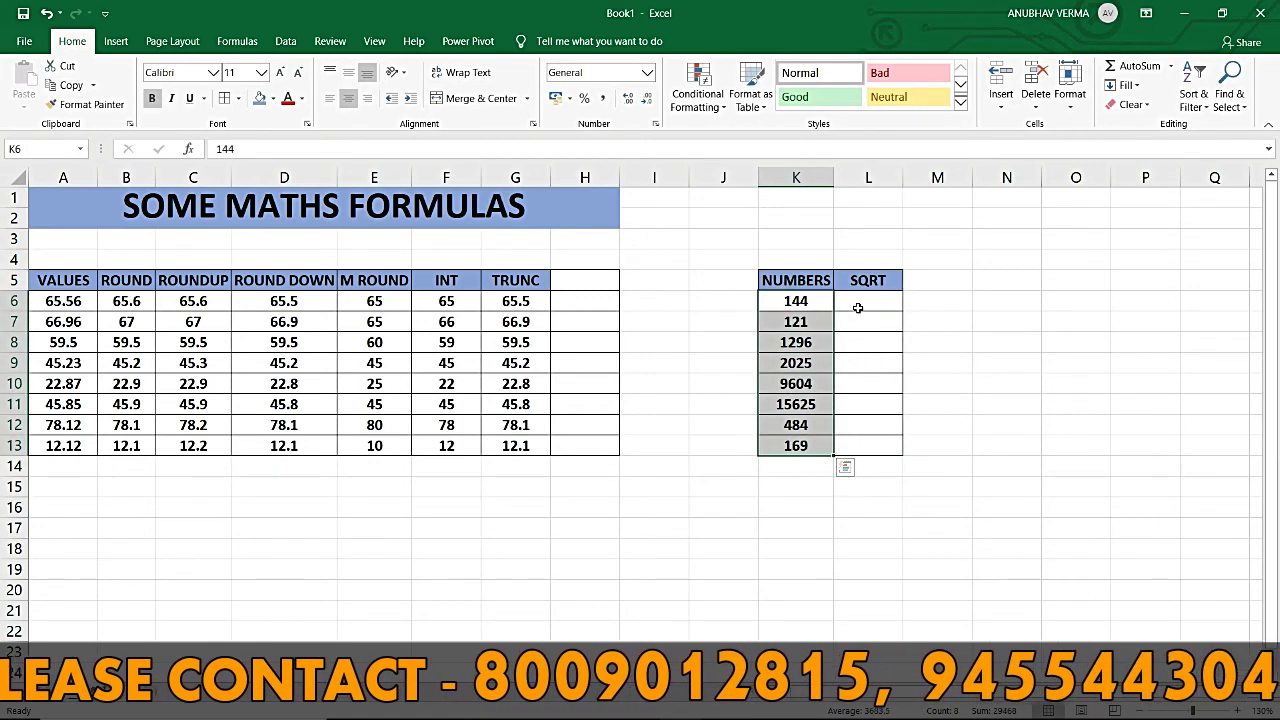
left_click_drag(857, 300, 851, 451)
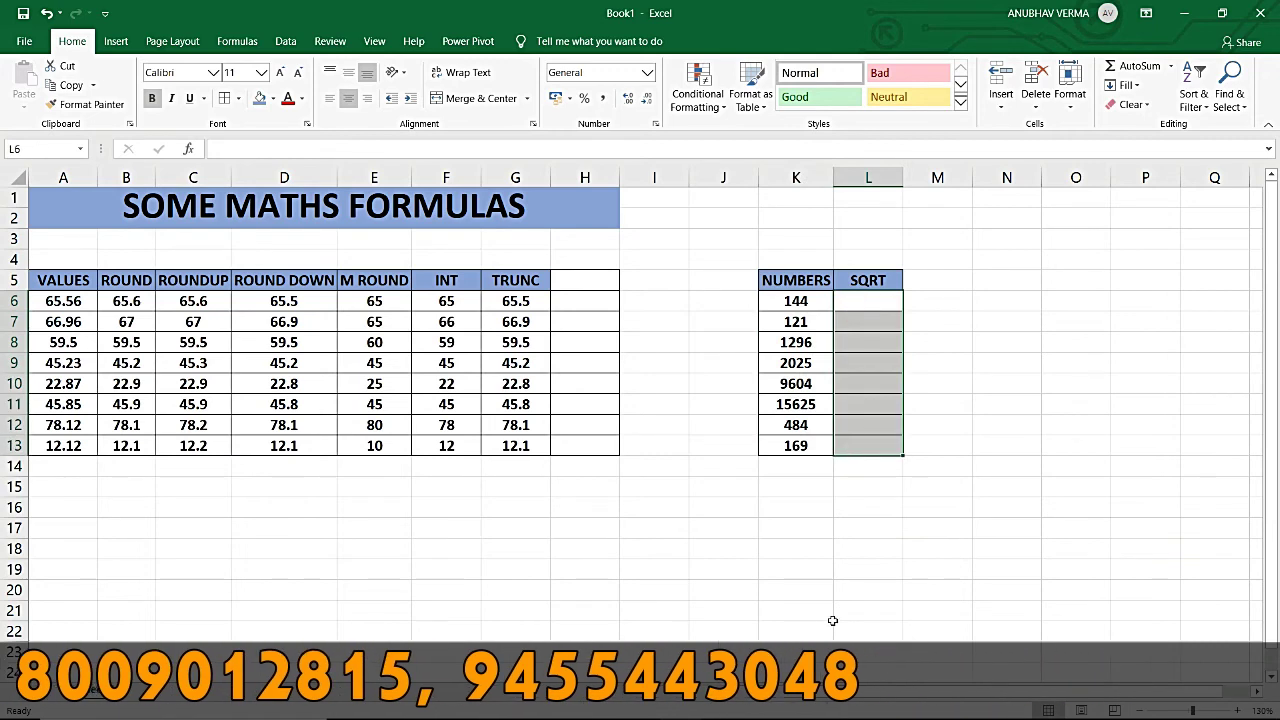
type("=SQRT")
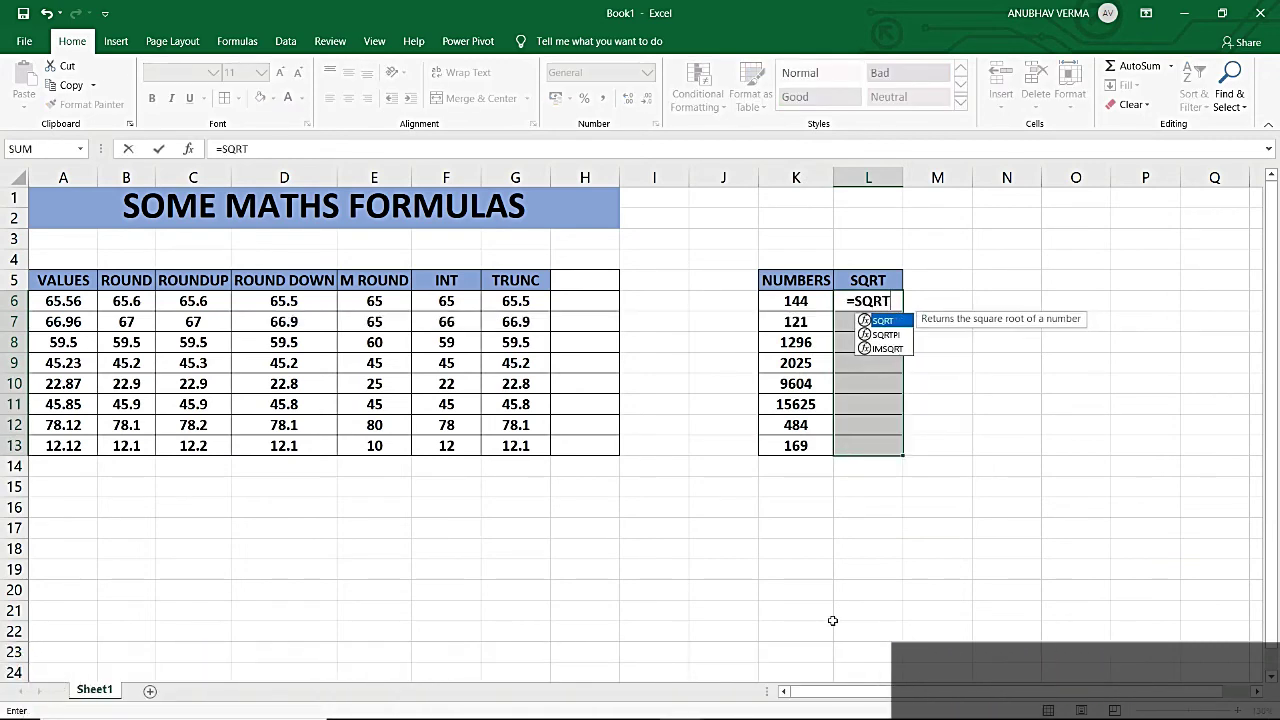
type("(")
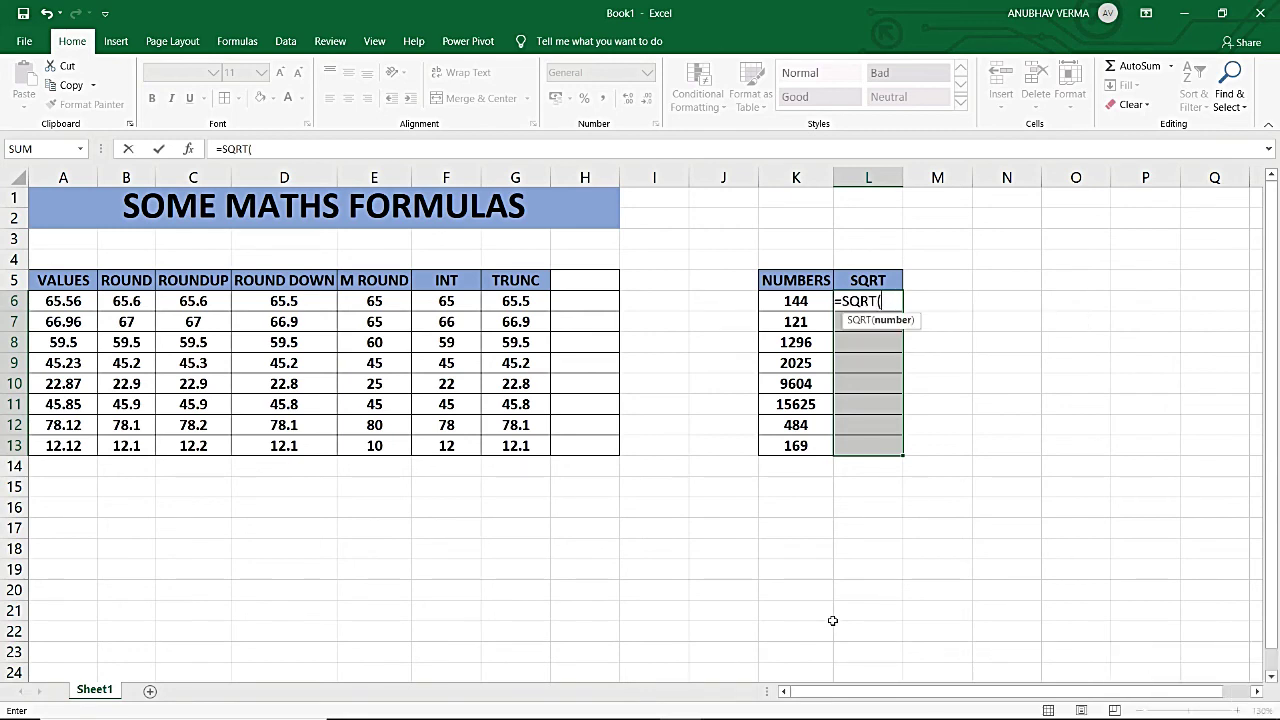
left_click(793, 302)
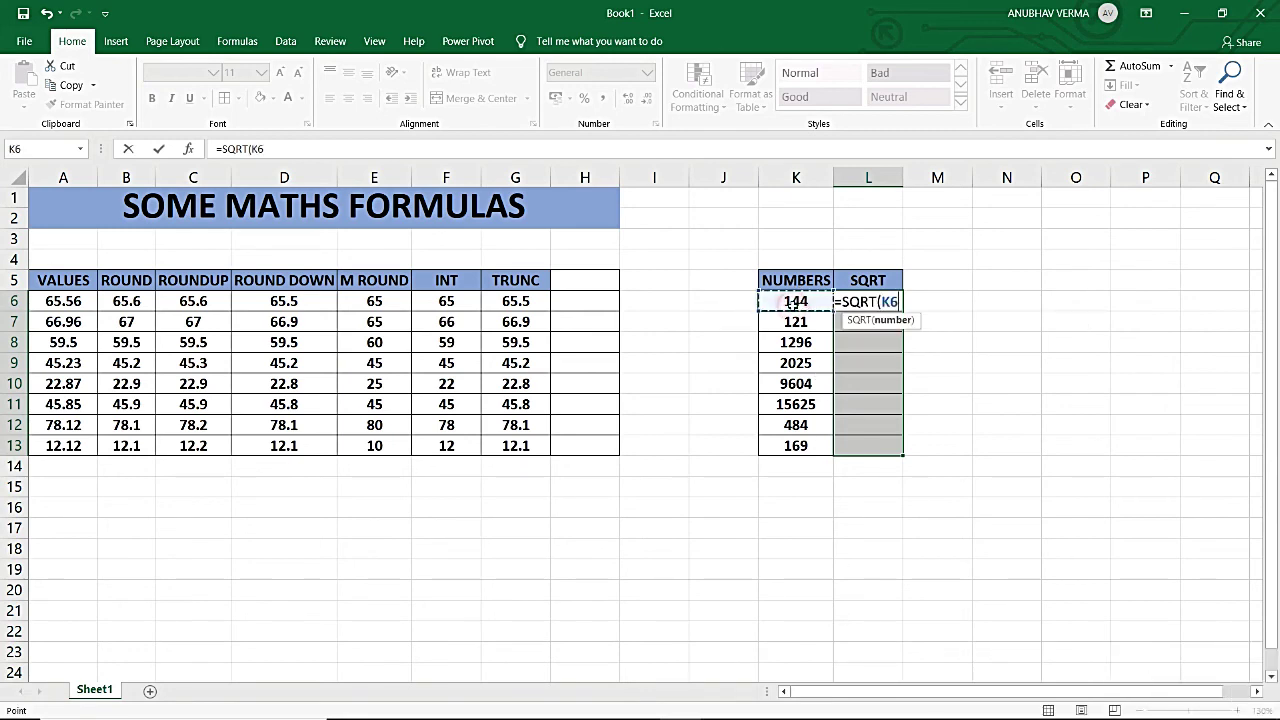
type(")")
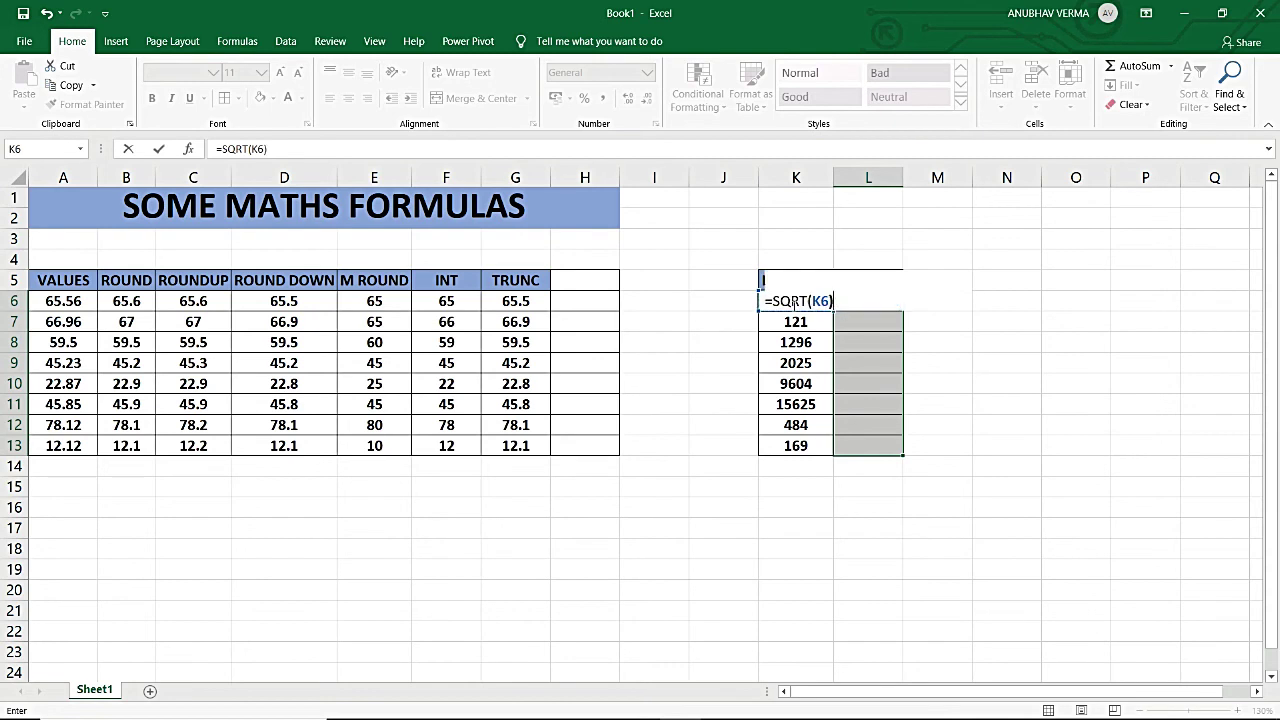
key("ctrl+Return")
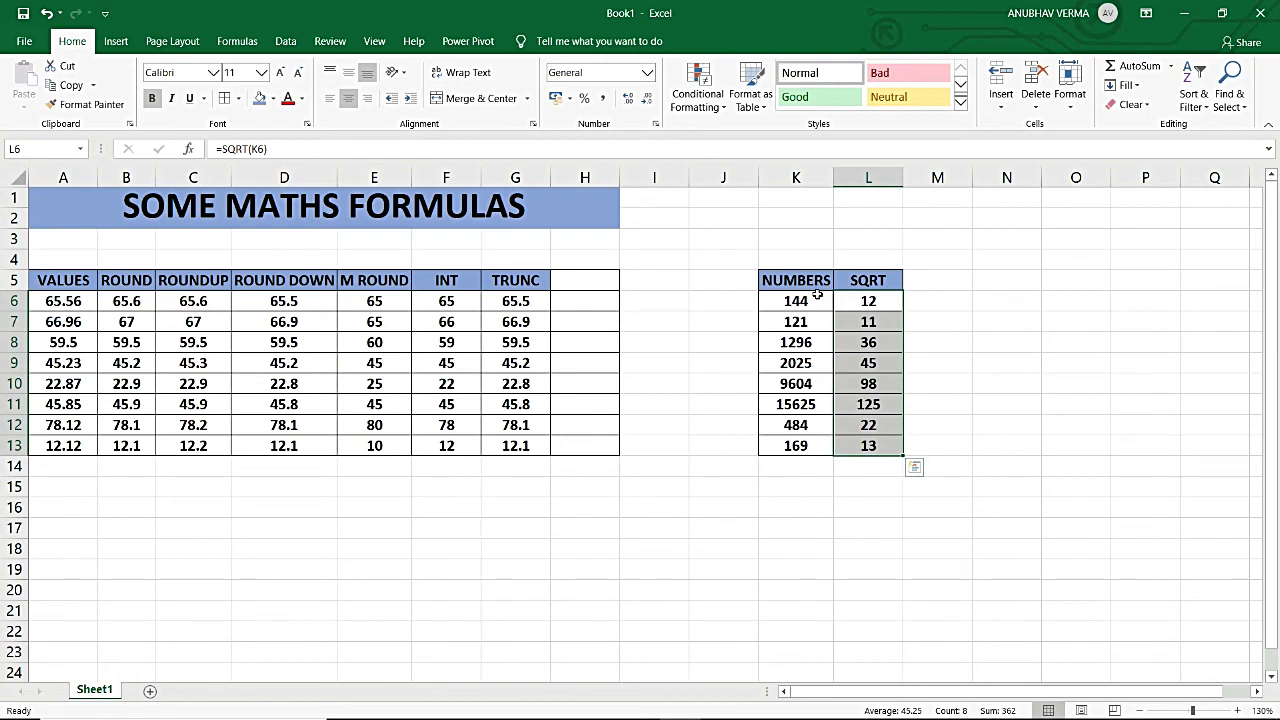
left_click_drag(818, 296, 816, 436)
left_click_drag(873, 302, 871, 441)
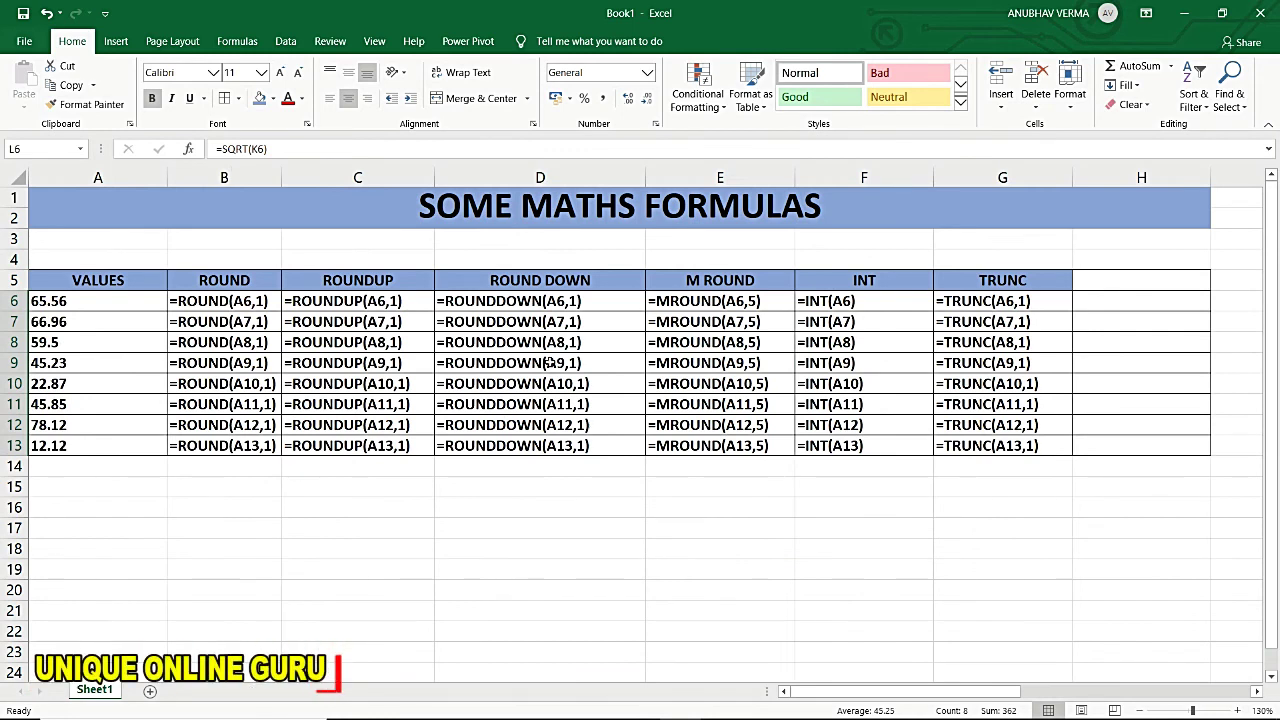
Review the formulas in each result column, from ROUND in B through SQRT in L
left_click_drag(224, 301, 224, 445)
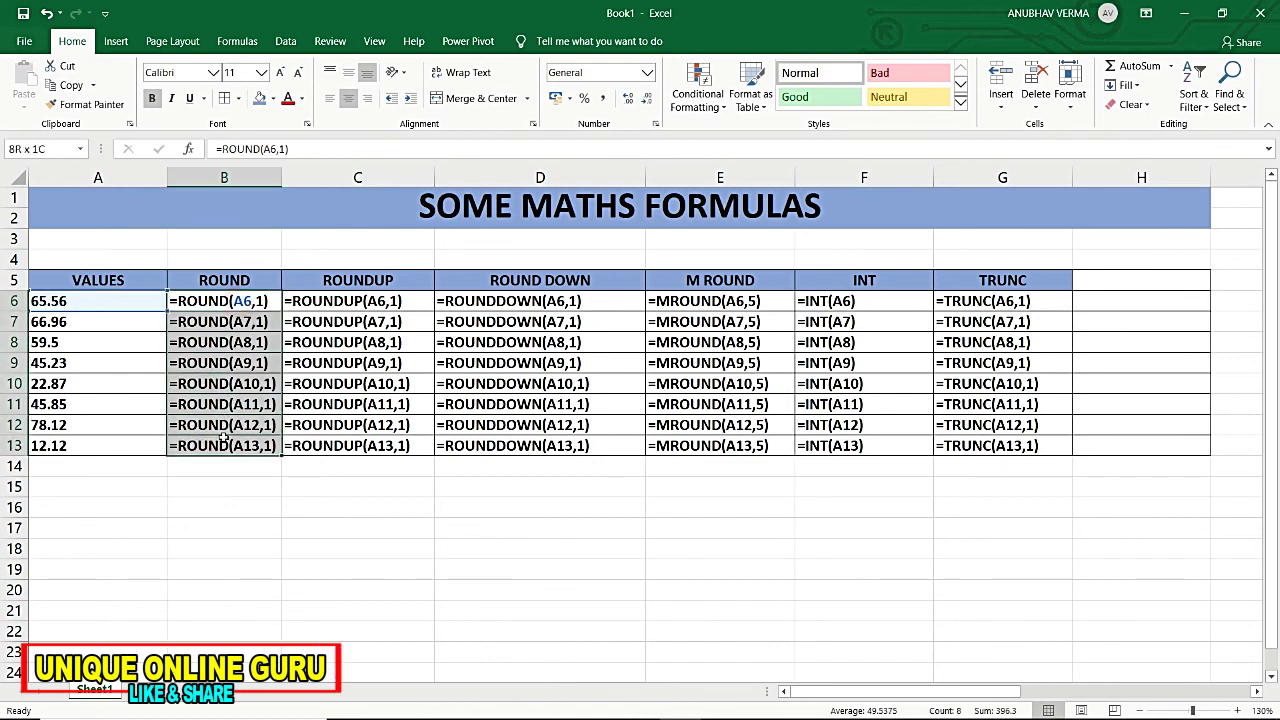
left_click_drag(360, 301, 360, 445)
left_click_drag(520, 301, 520, 445)
left_click_drag(706, 301, 707, 447)
left_click_drag(846, 303, 846, 445)
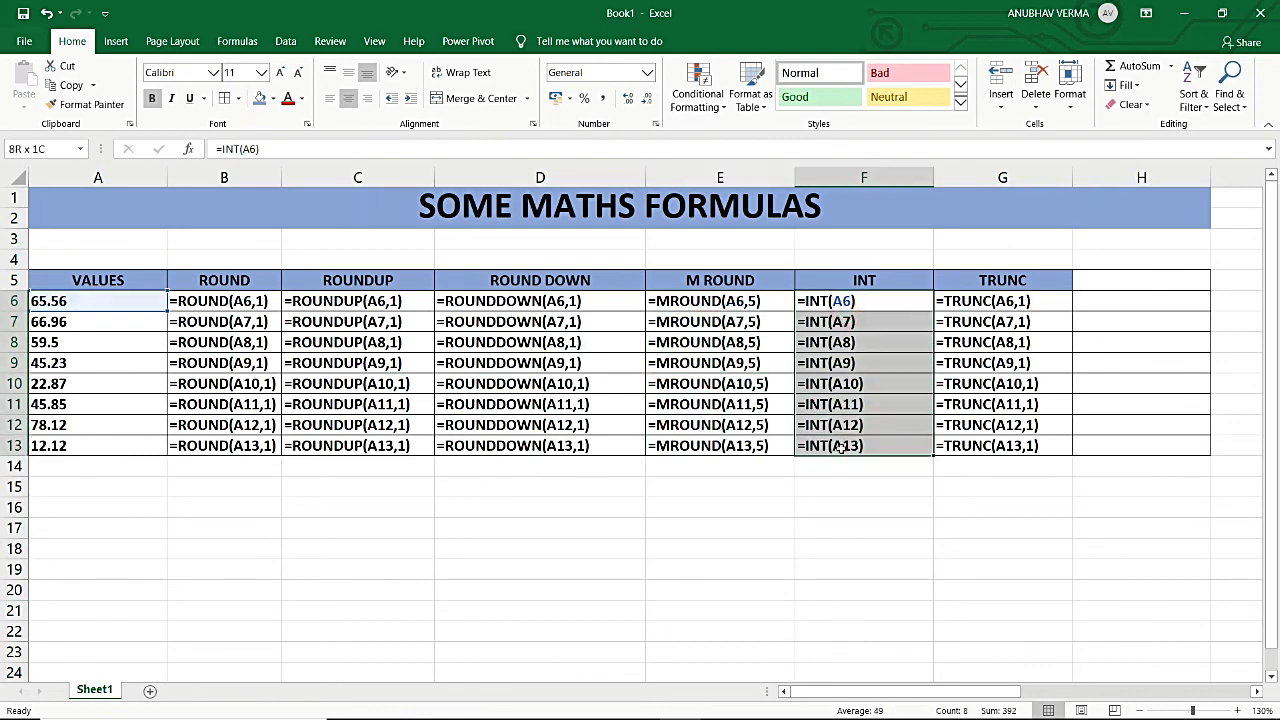
left_click_drag(998, 298, 998, 445)
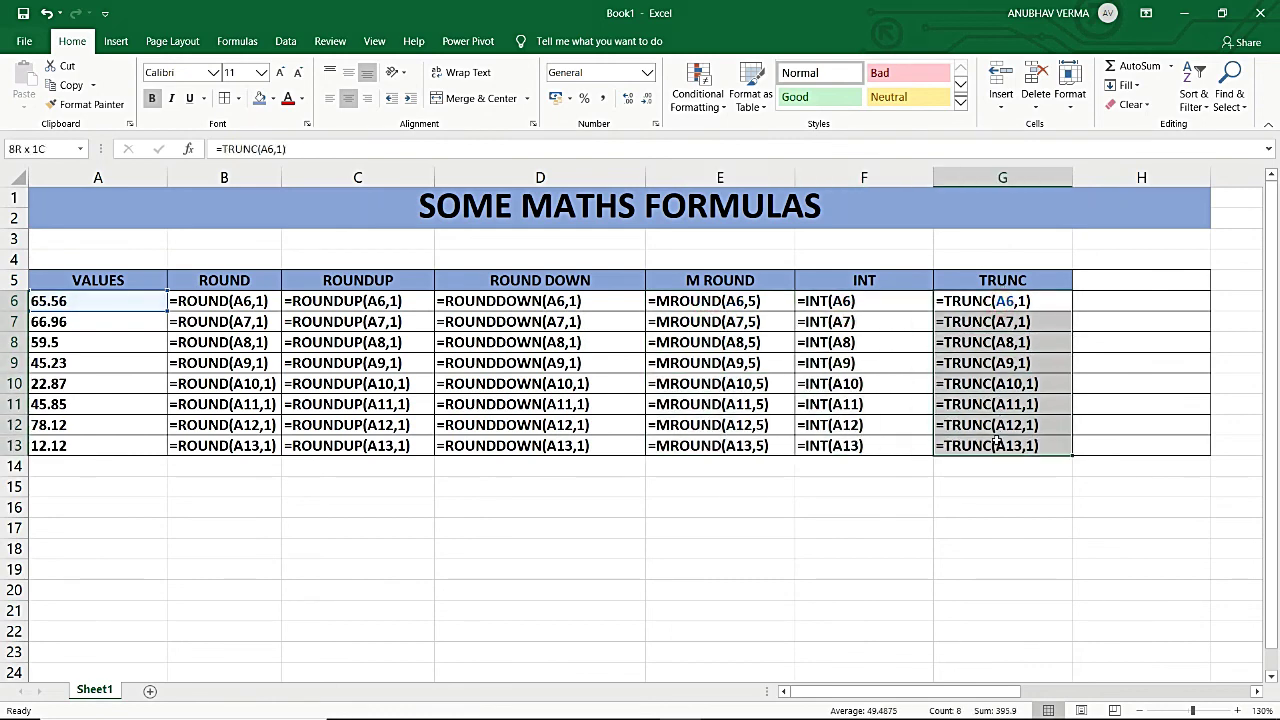
mouse_move(995, 690)
left_mouse_down()
mouse_move(1018, 706)
mouse_move(1163, 692)
left_mouse_up()
left_click_drag(897, 303, 905, 445)
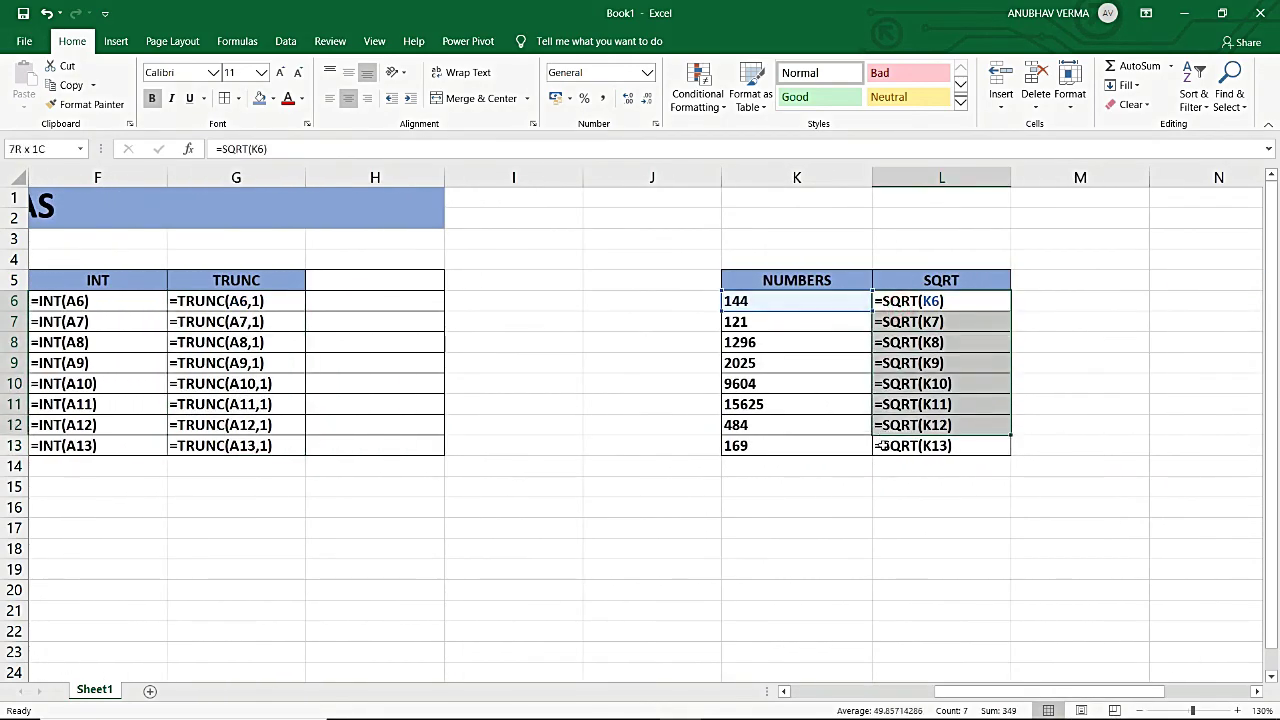
left_click(857, 508)
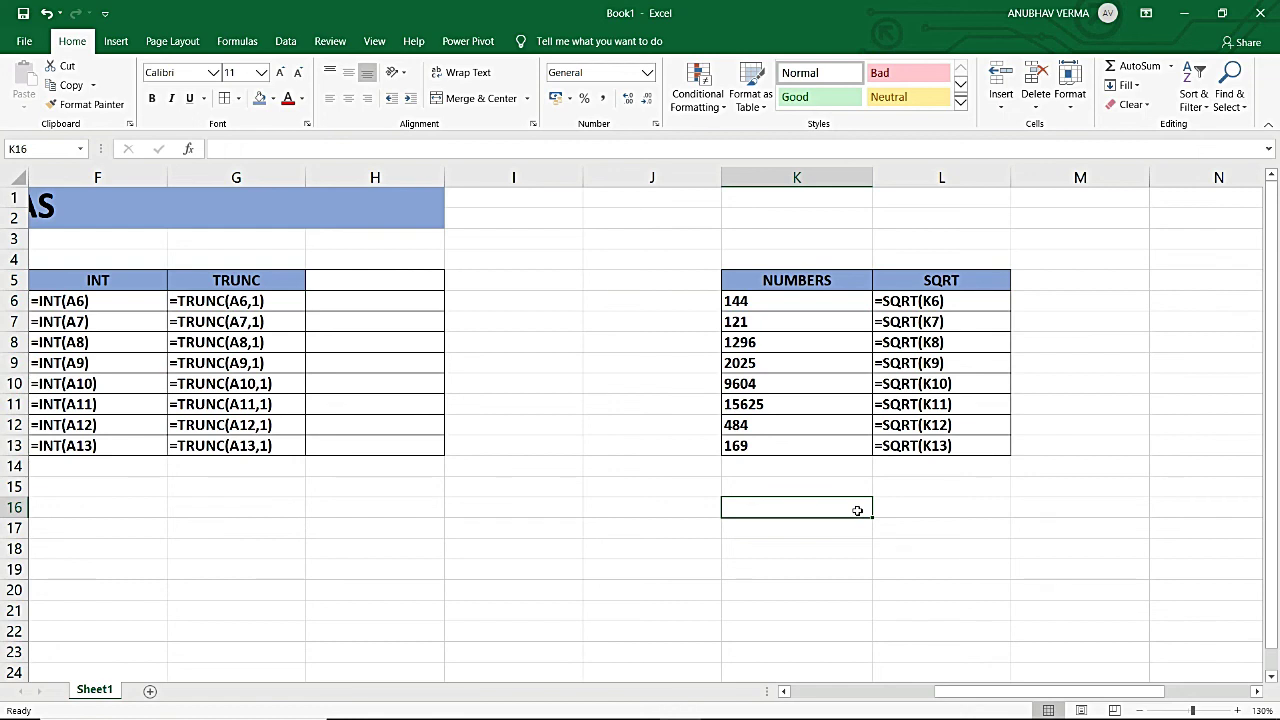
Switch the sheet back to showing calculated values and scroll back to column A
key("ctrl+grave")
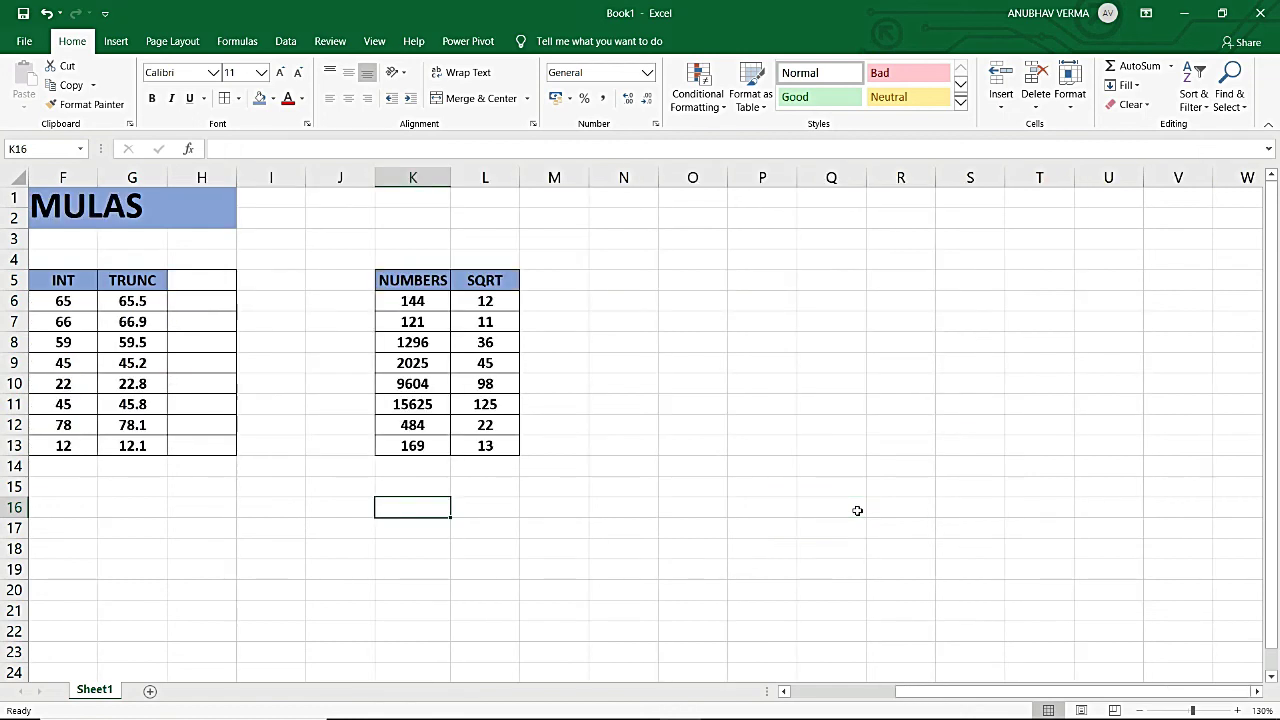
left_click(950, 692)
left_click_drag(945, 692, 850, 692)
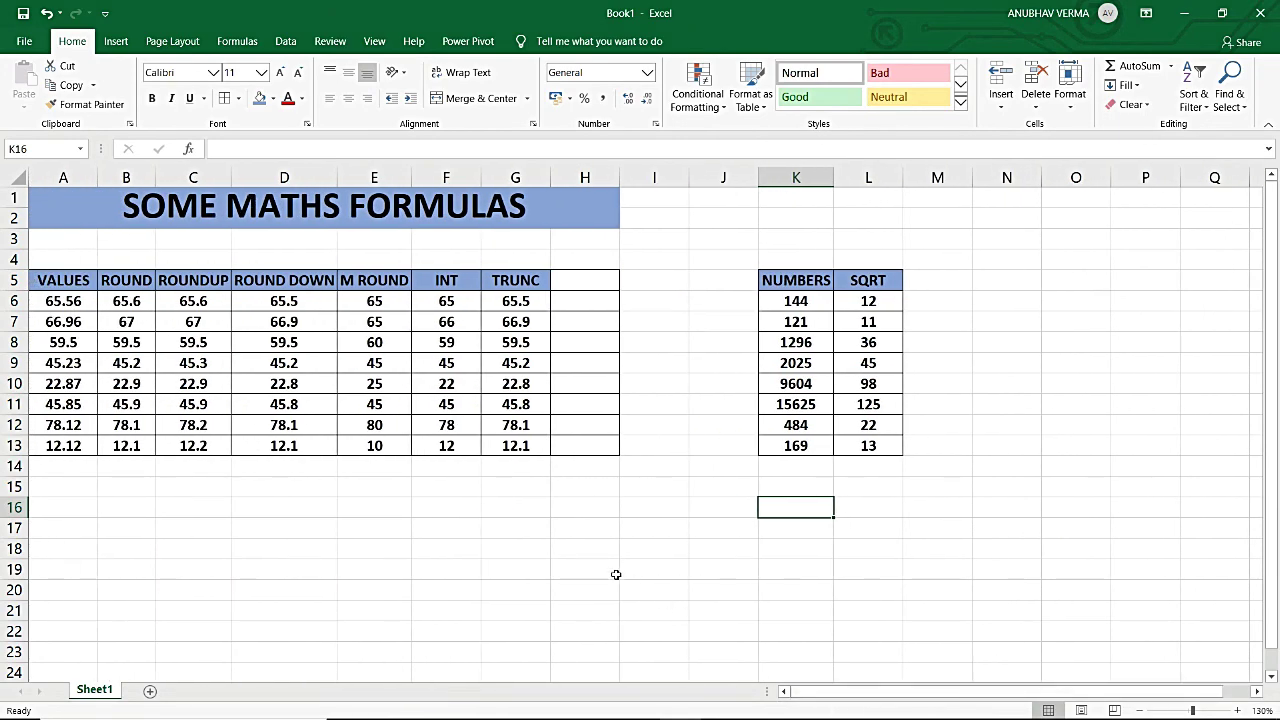